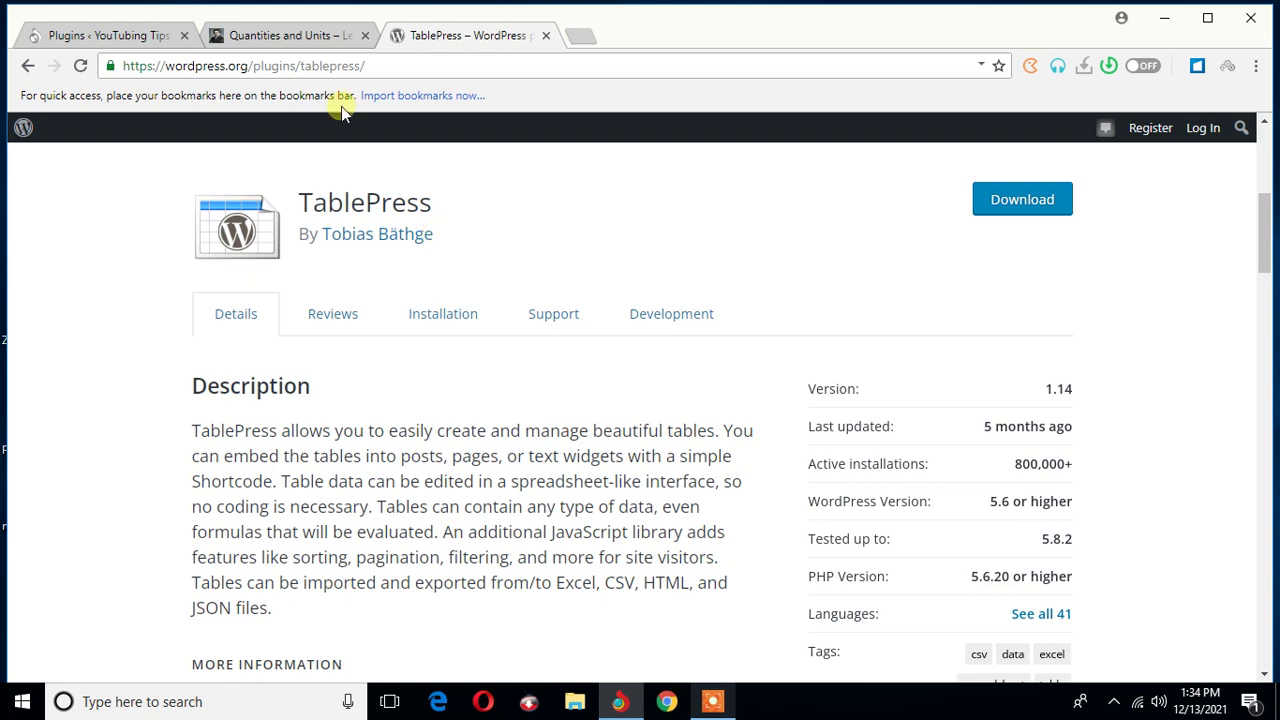
Step: Switch to the Quantities and Units post and sort its units table by the Name of System of Units column
click(322, 38)
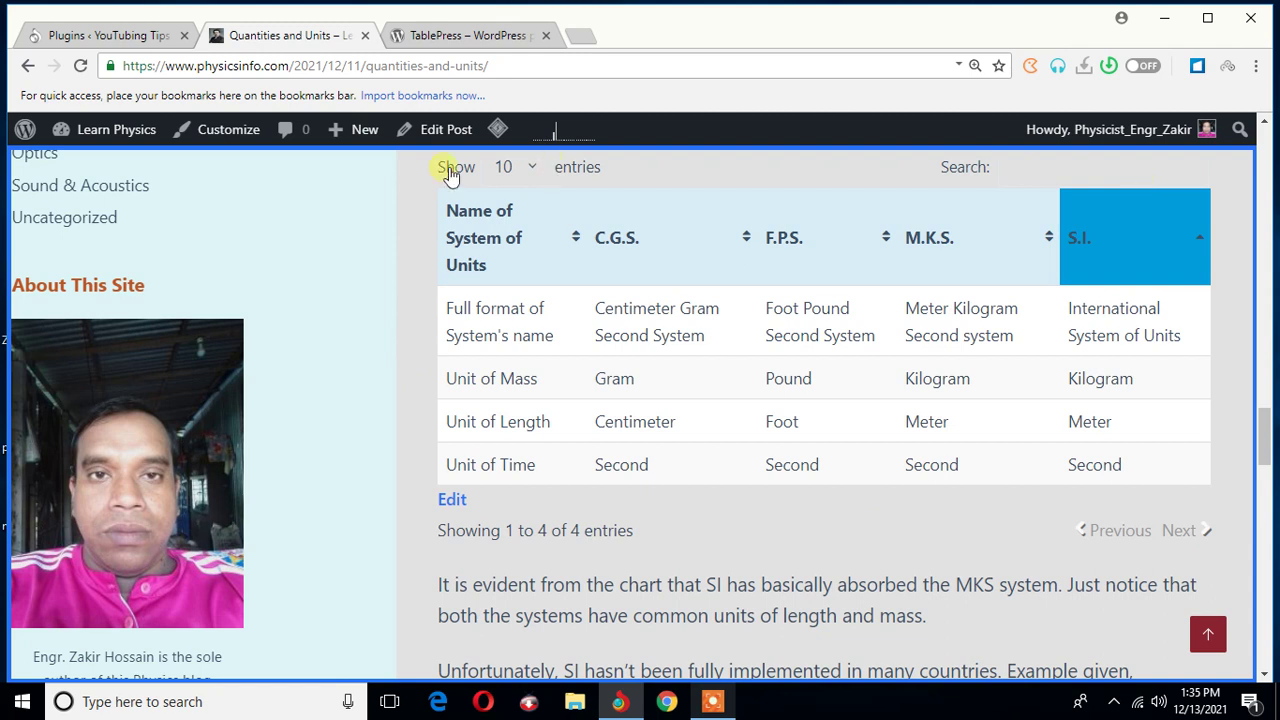
click(506, 212)
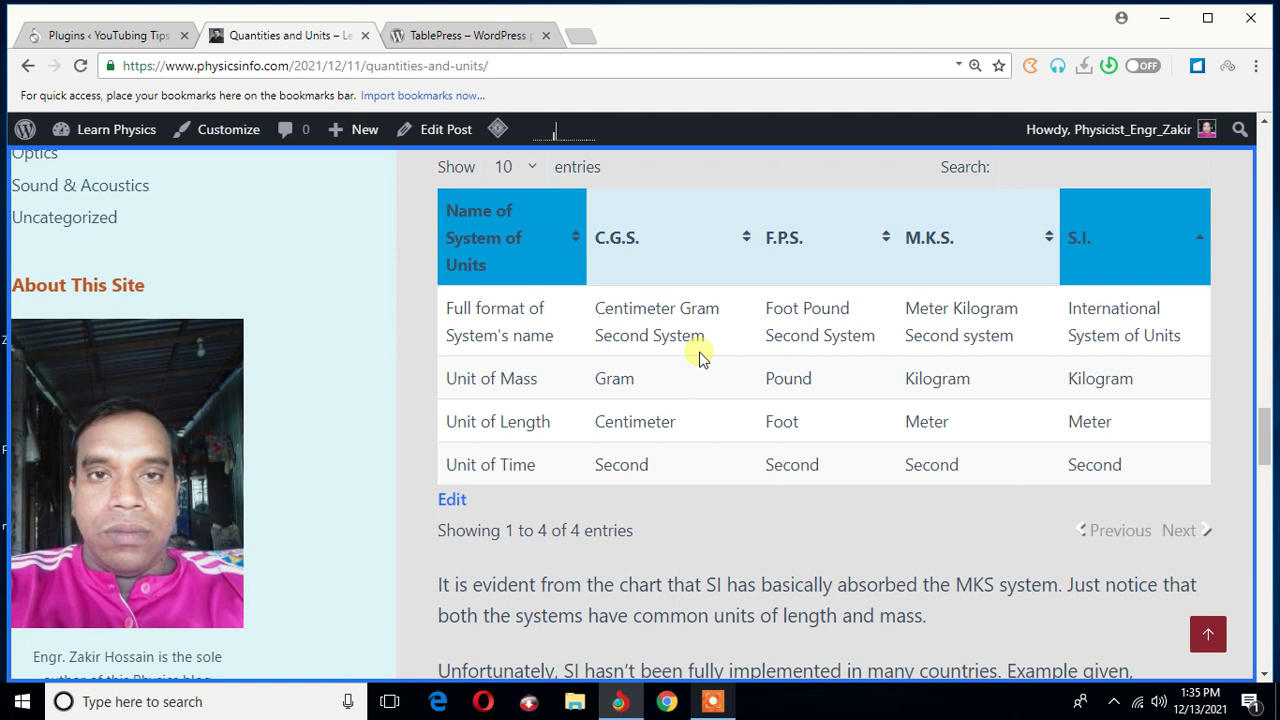
click(762, 514)
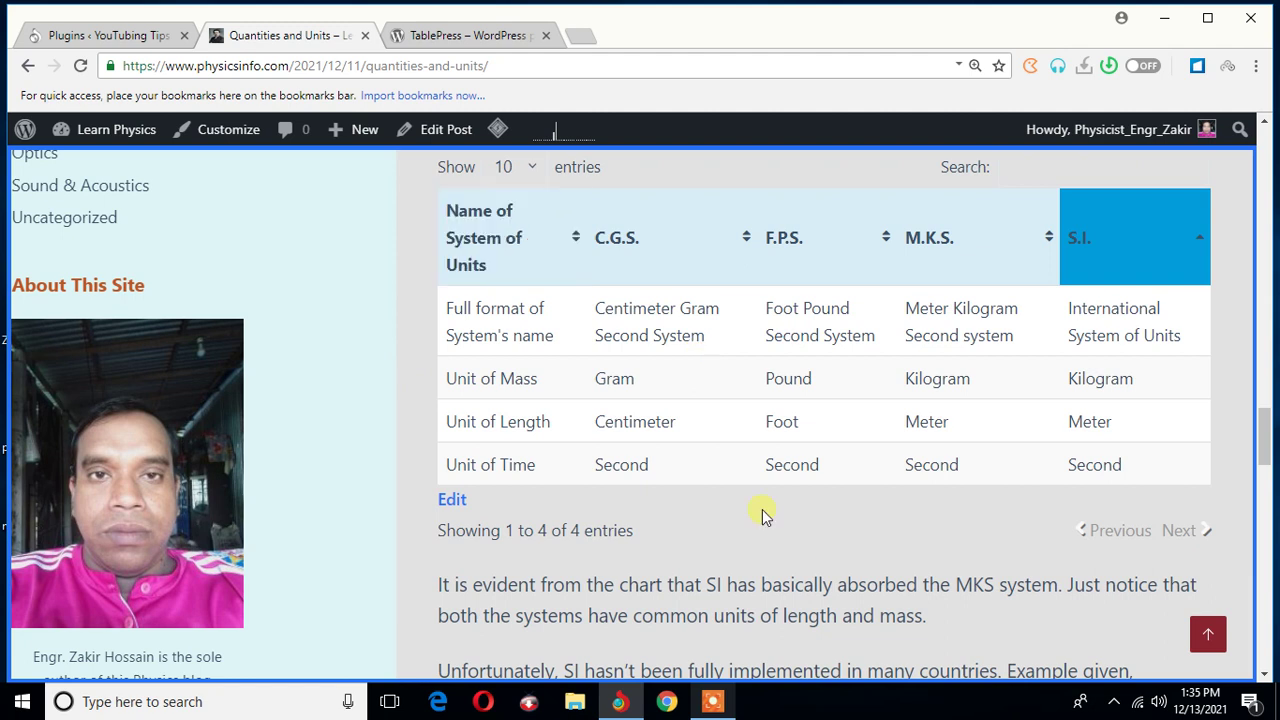
click(574, 246)
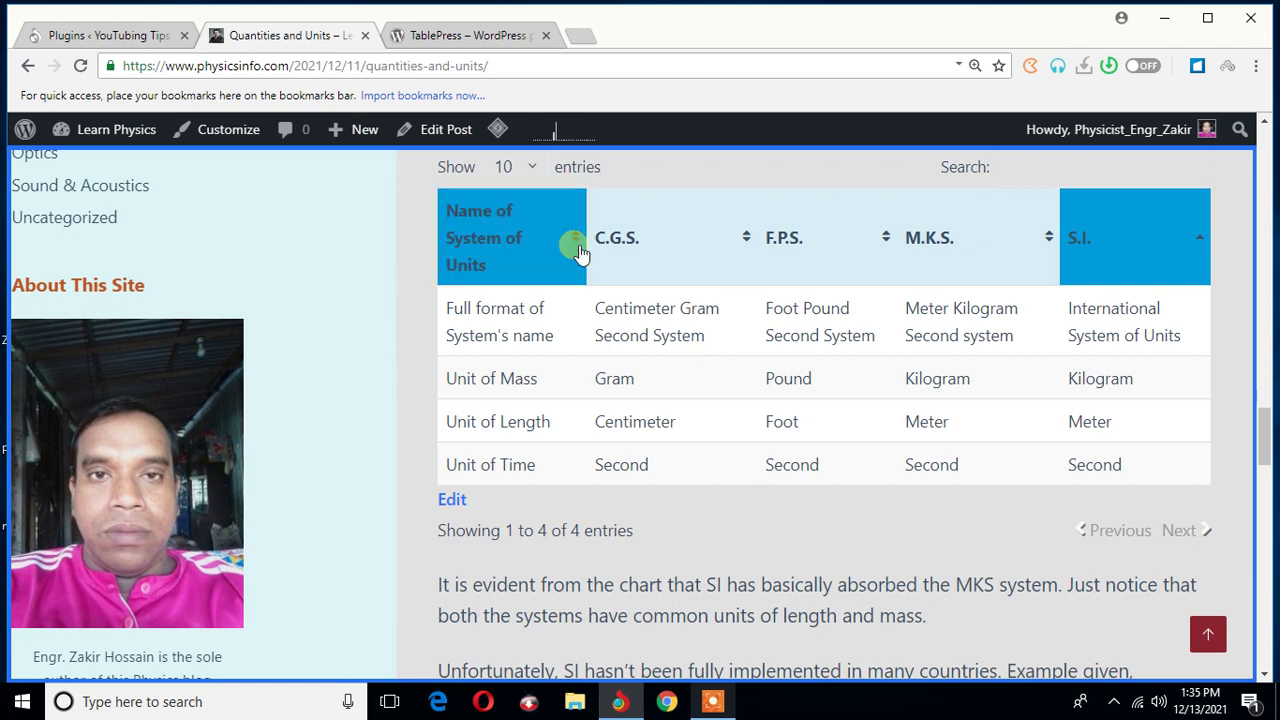
click(578, 250)
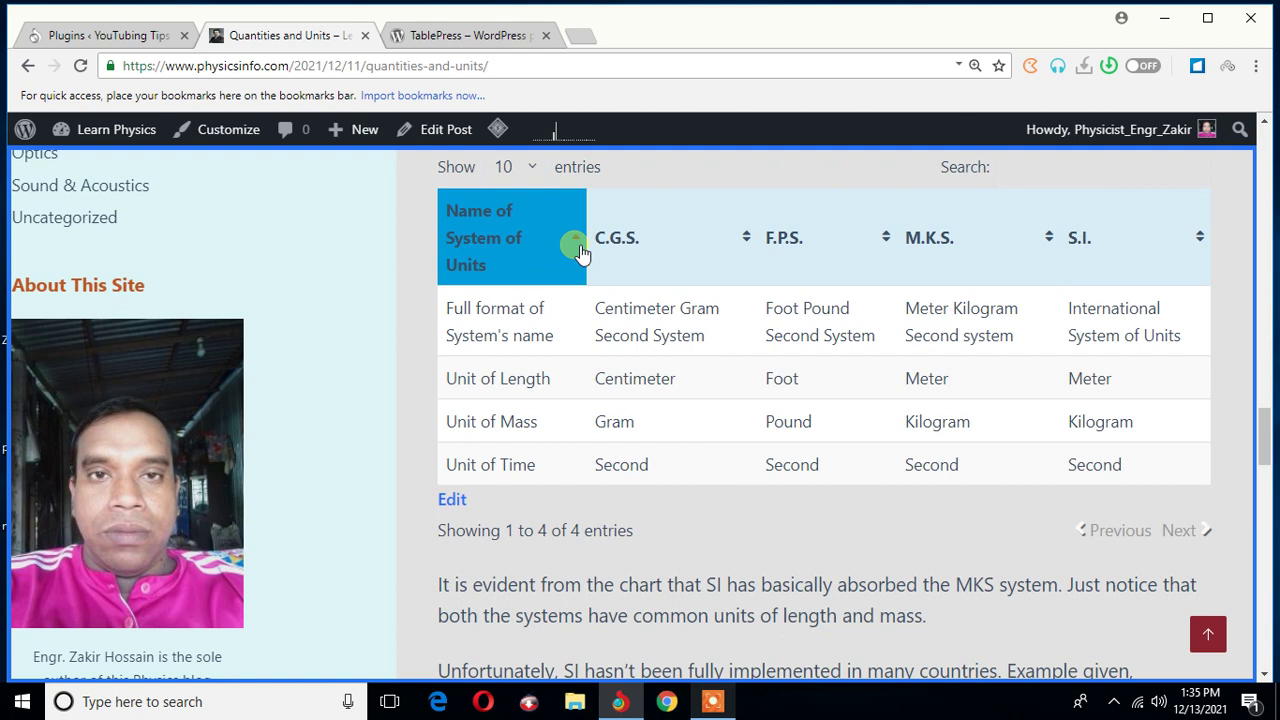
Step: Try the units table's sorting on the C.G.S., F.P.S., M.K.S. and S.I. columns, including reversing the S.I. order
click(740, 245)
click(887, 240)
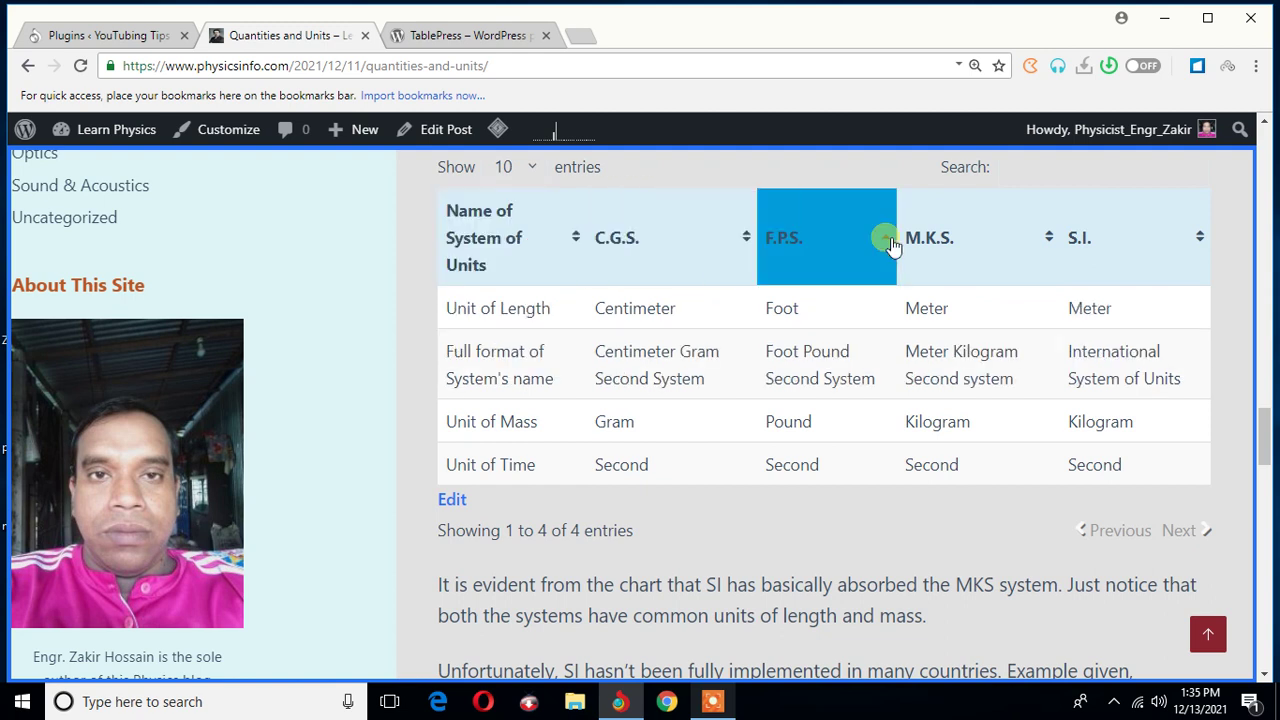
click(1050, 240)
click(1203, 245)
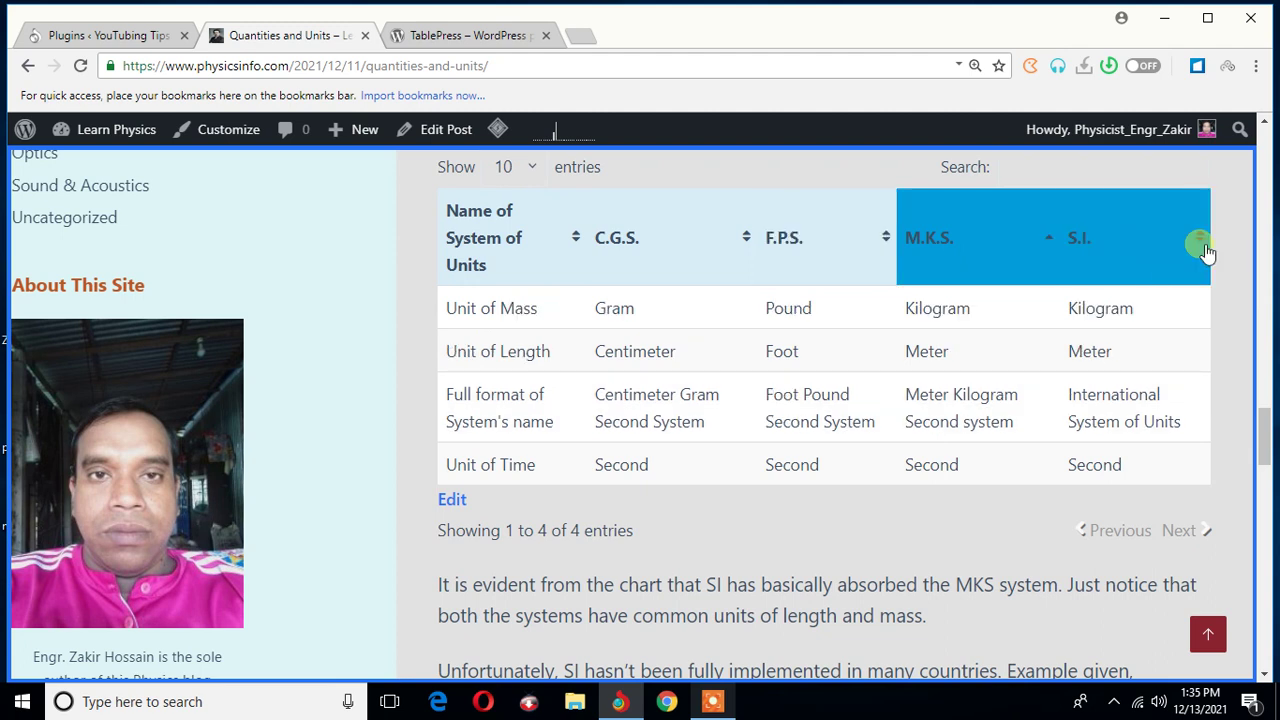
click(1205, 248)
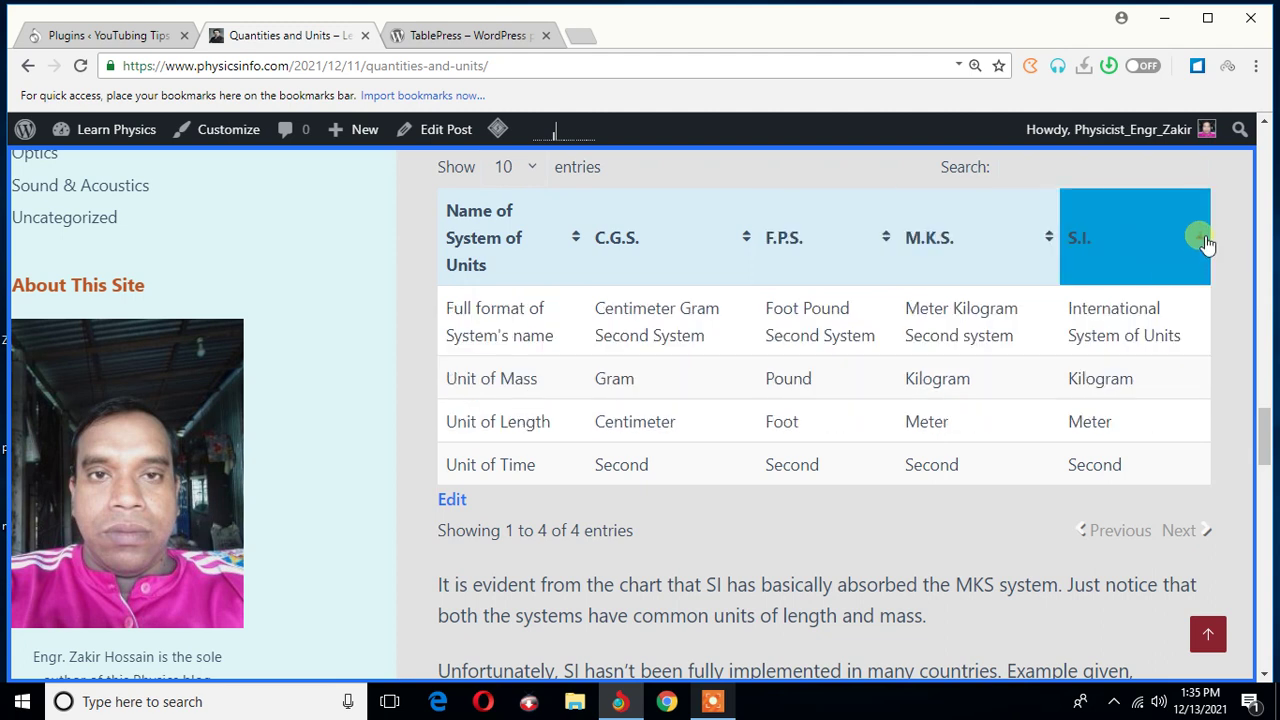
click(1205, 243)
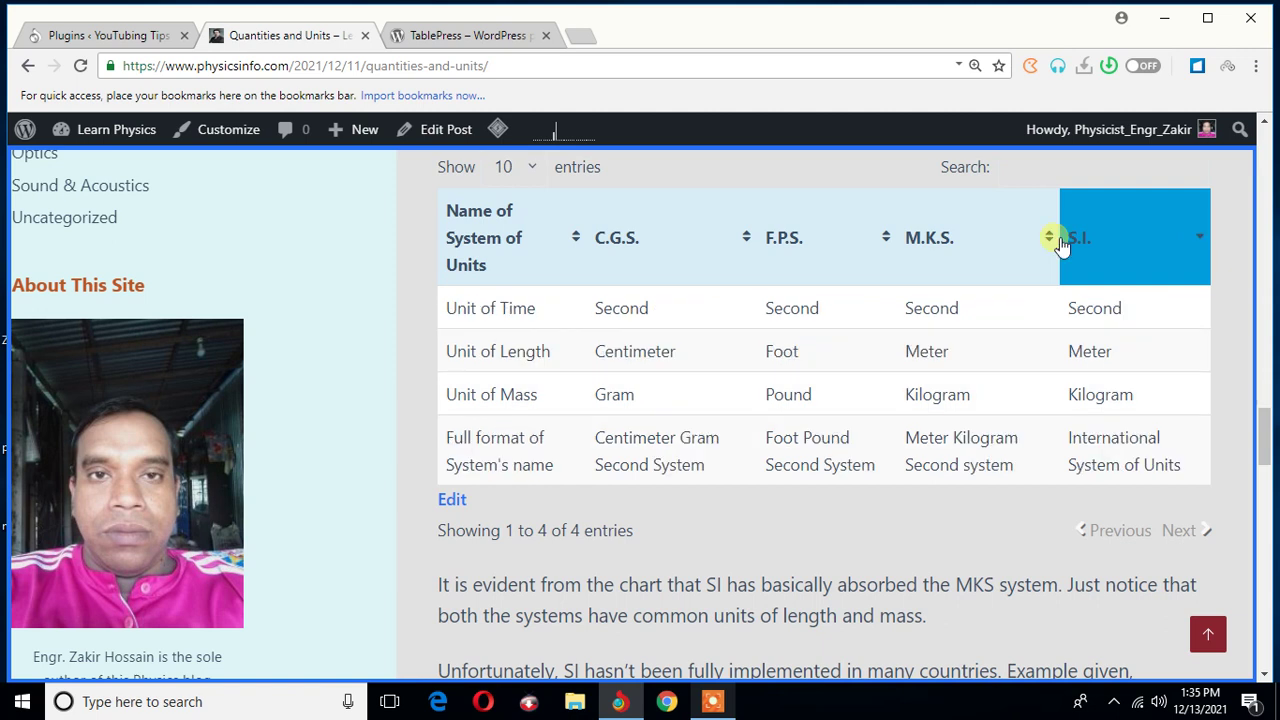
click(1045, 236)
click(868, 248)
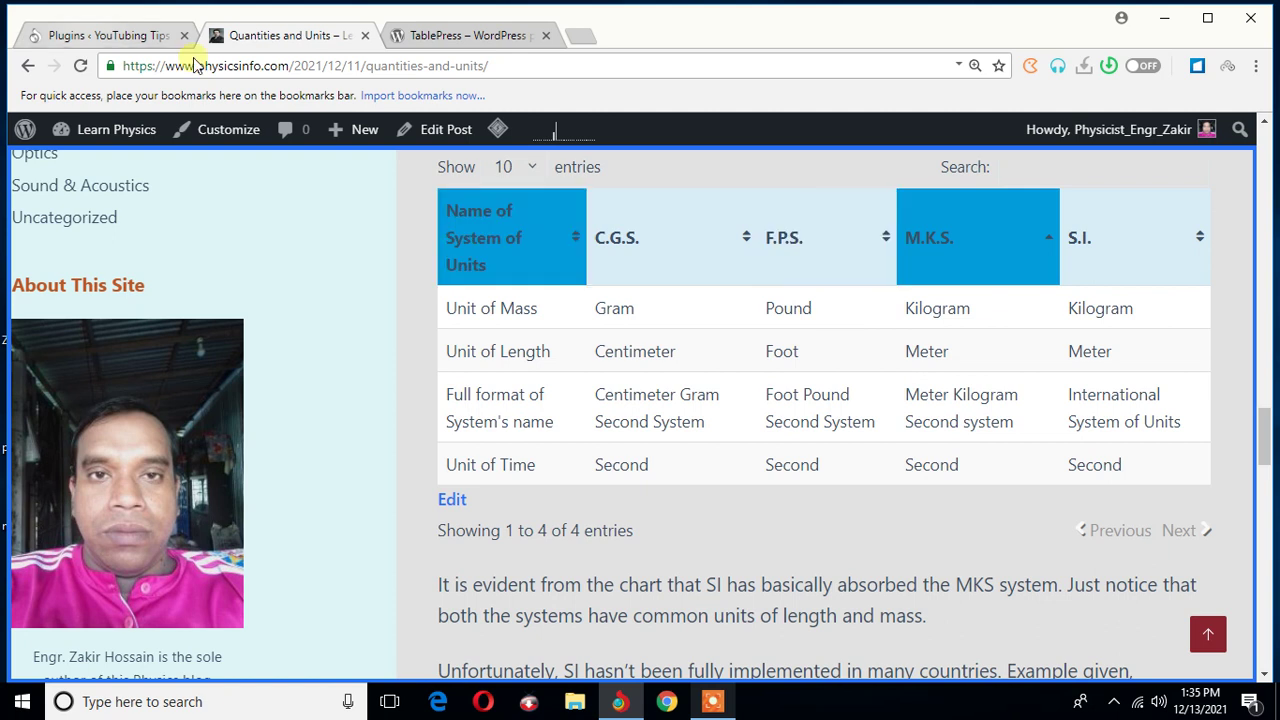
Step: Open the Add Plugins page of the YouTubing Tips site and search for tablepress
click(110, 35)
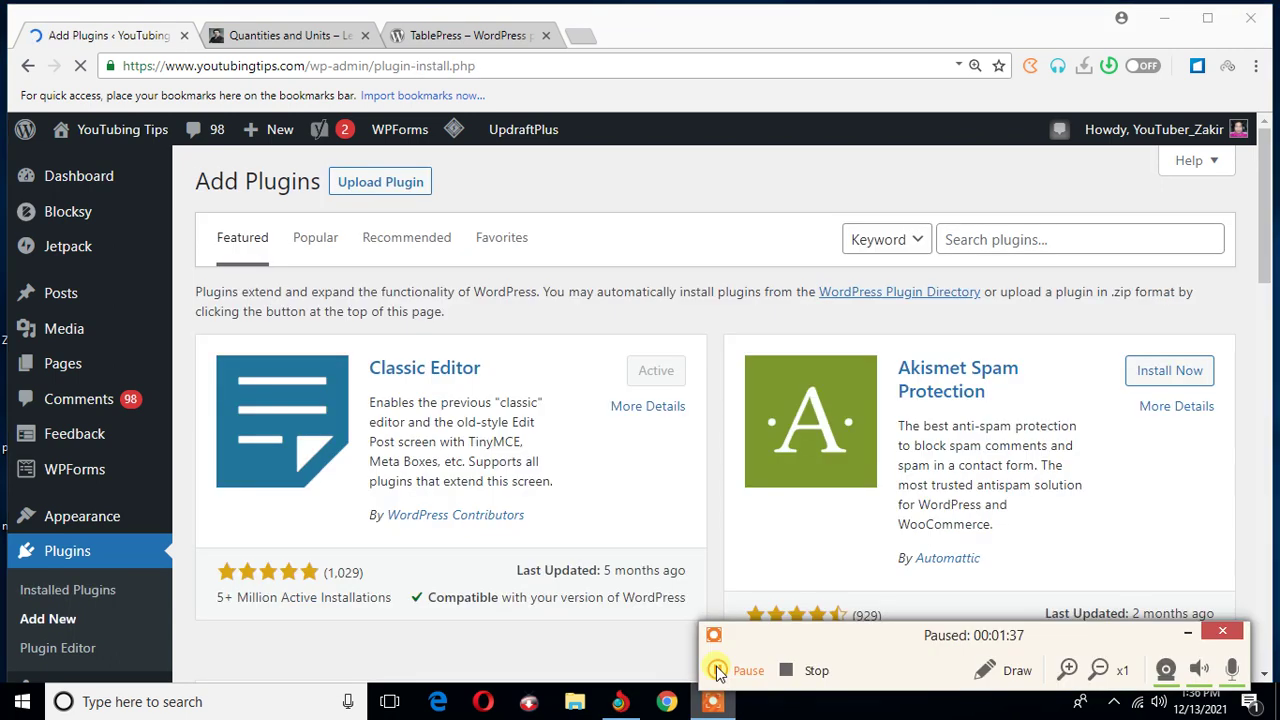
click(718, 670)
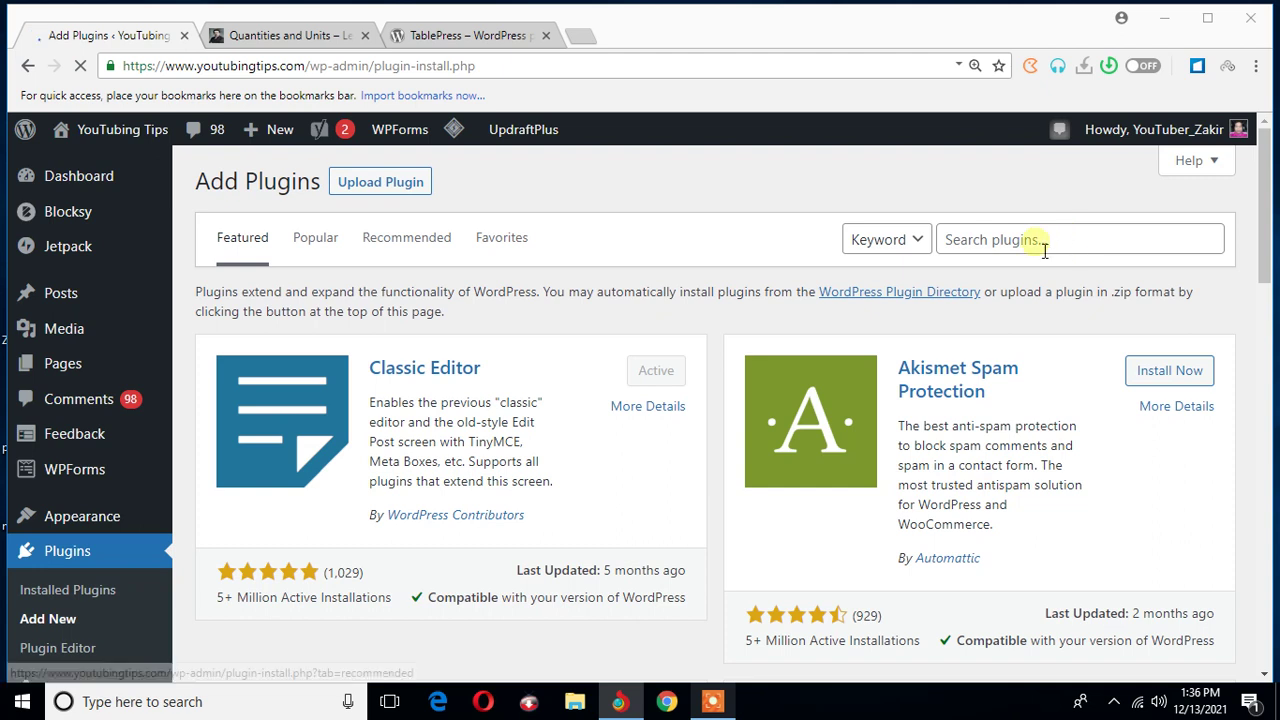
click(1045, 249)
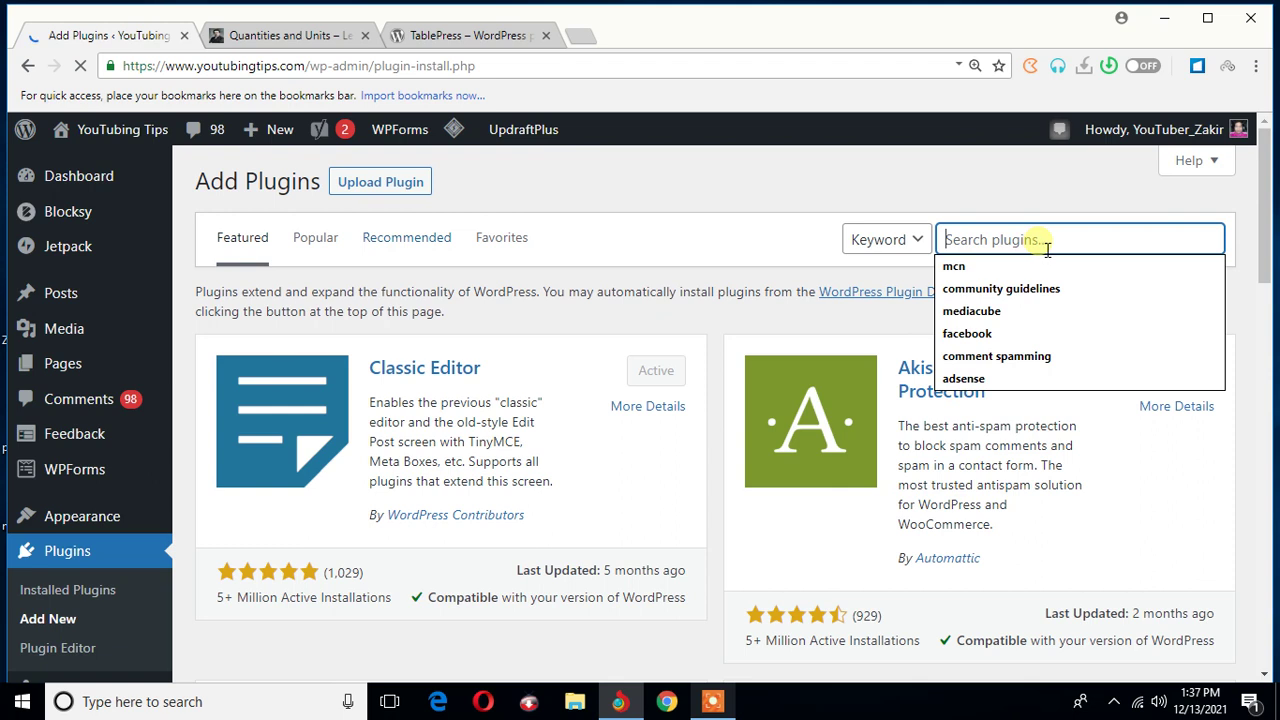
text(t)
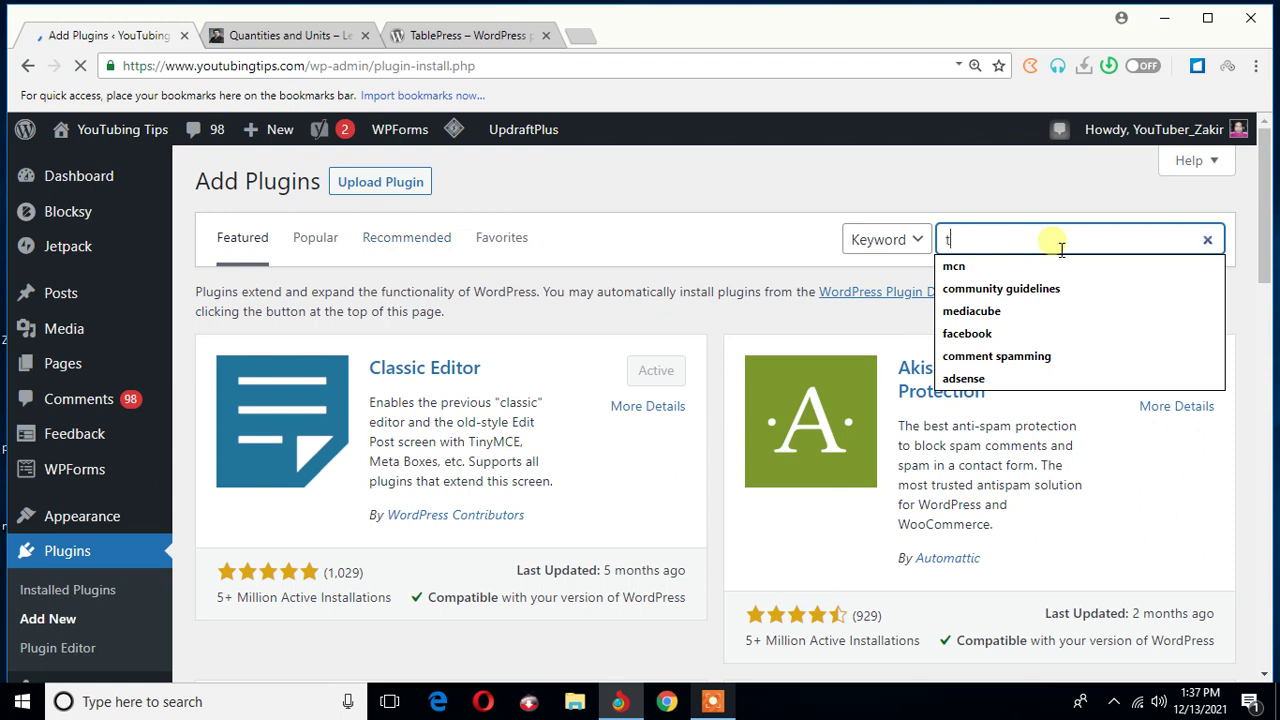
text(ablepre)
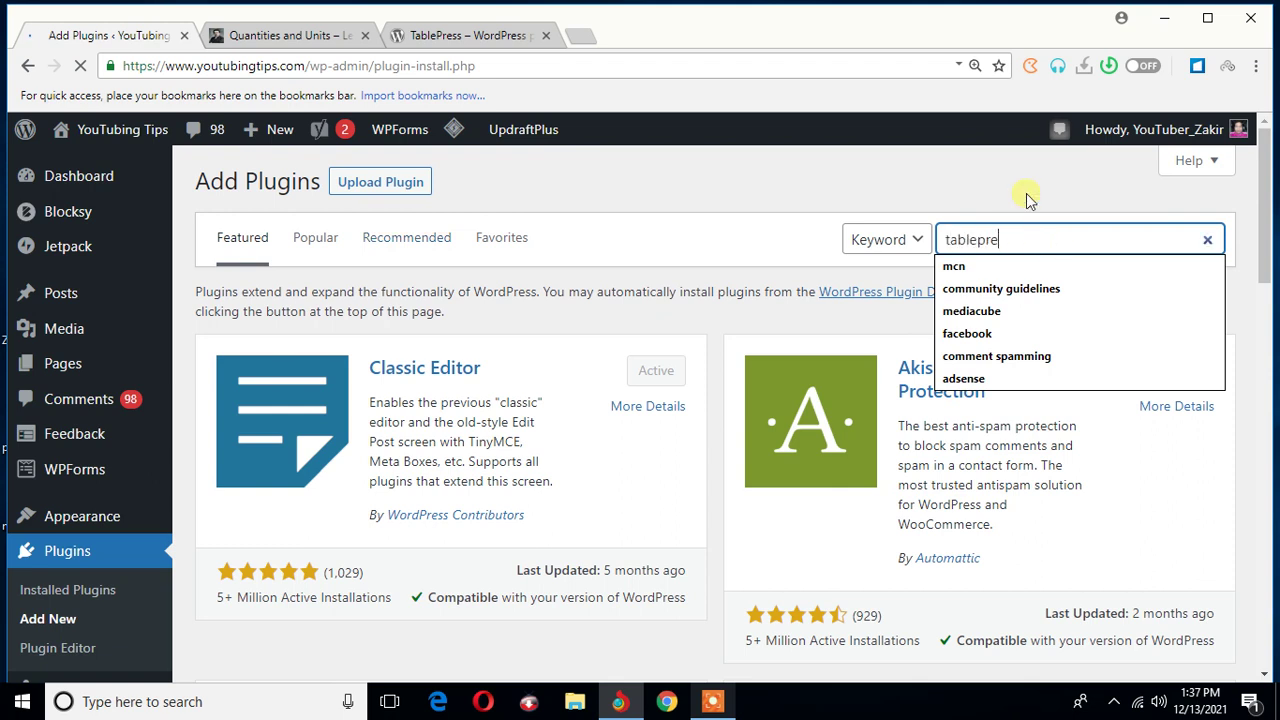
text(ss)
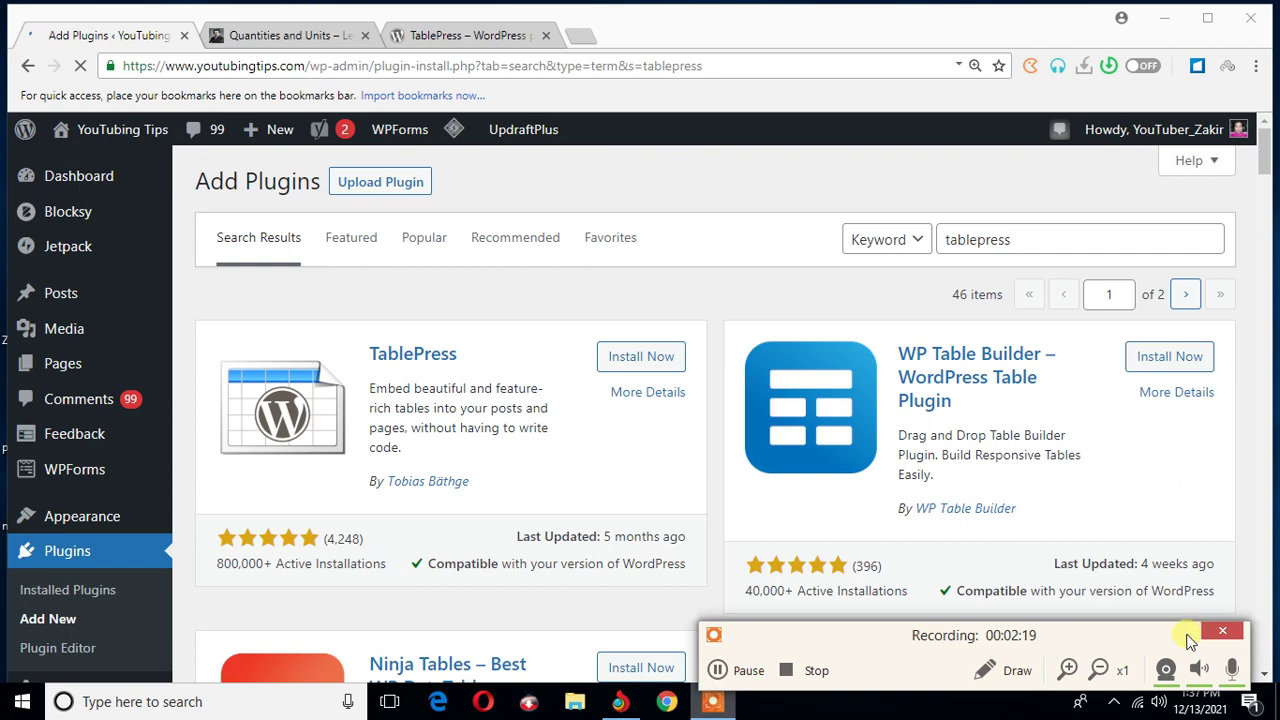
Step: Install the TablePress plugin from the search results and activate it
click(1192, 632)
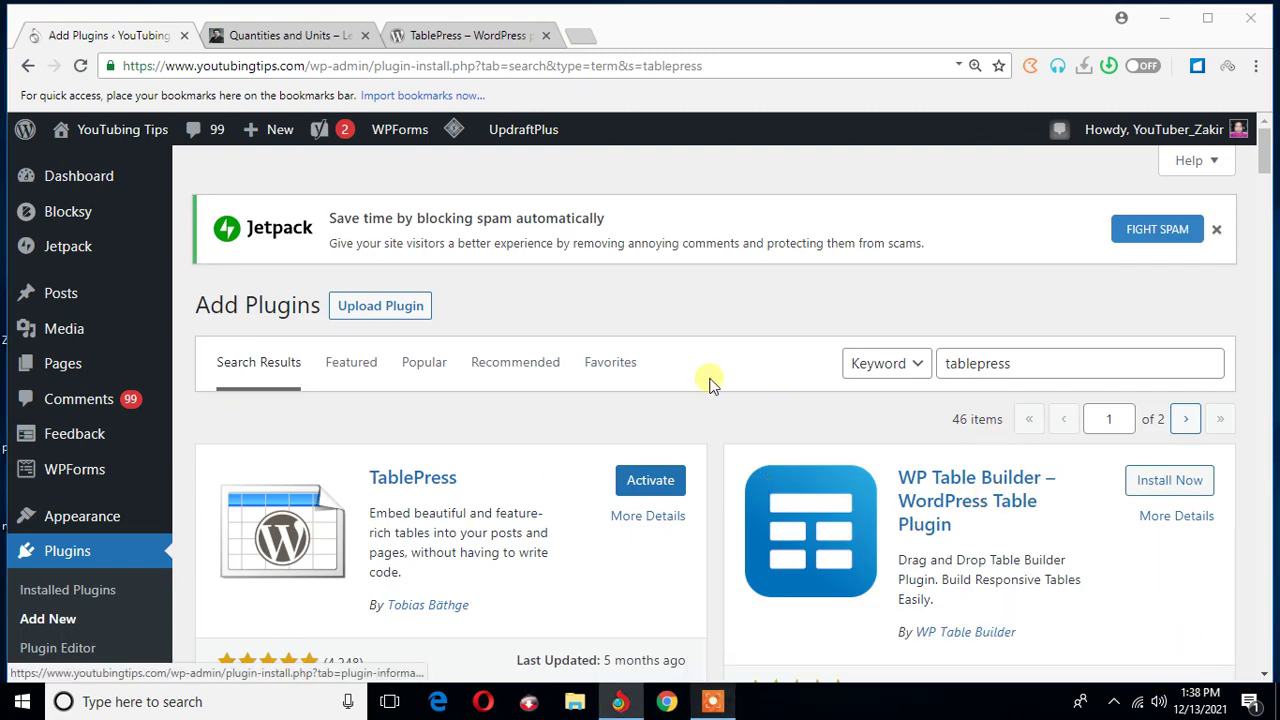
click(652, 481)
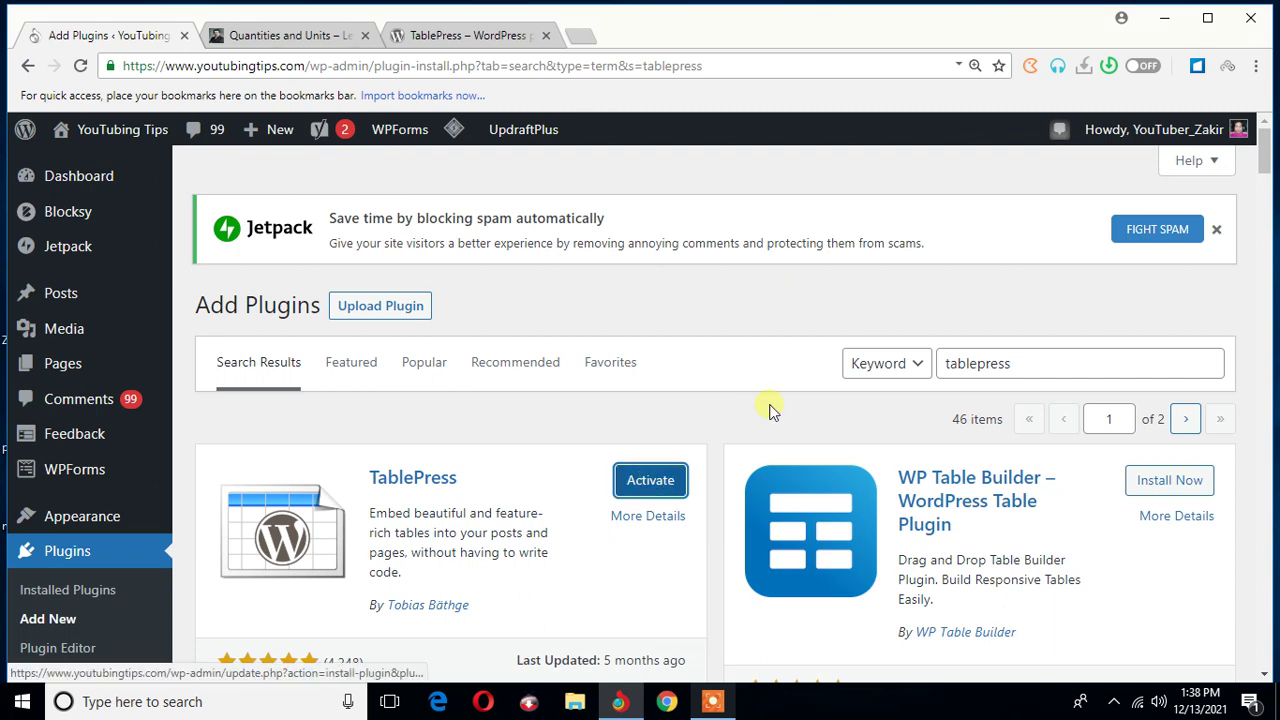
scroll(770, 410, down, 3)
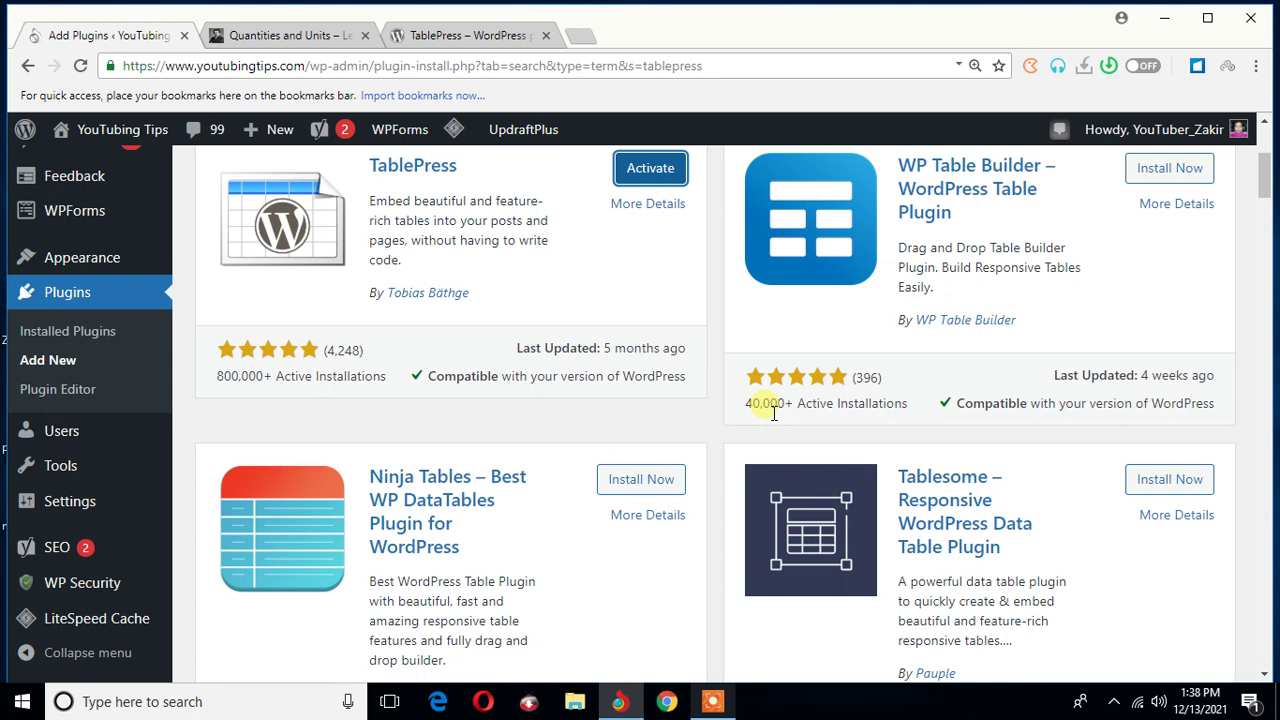
scroll(773, 413, up, 2)
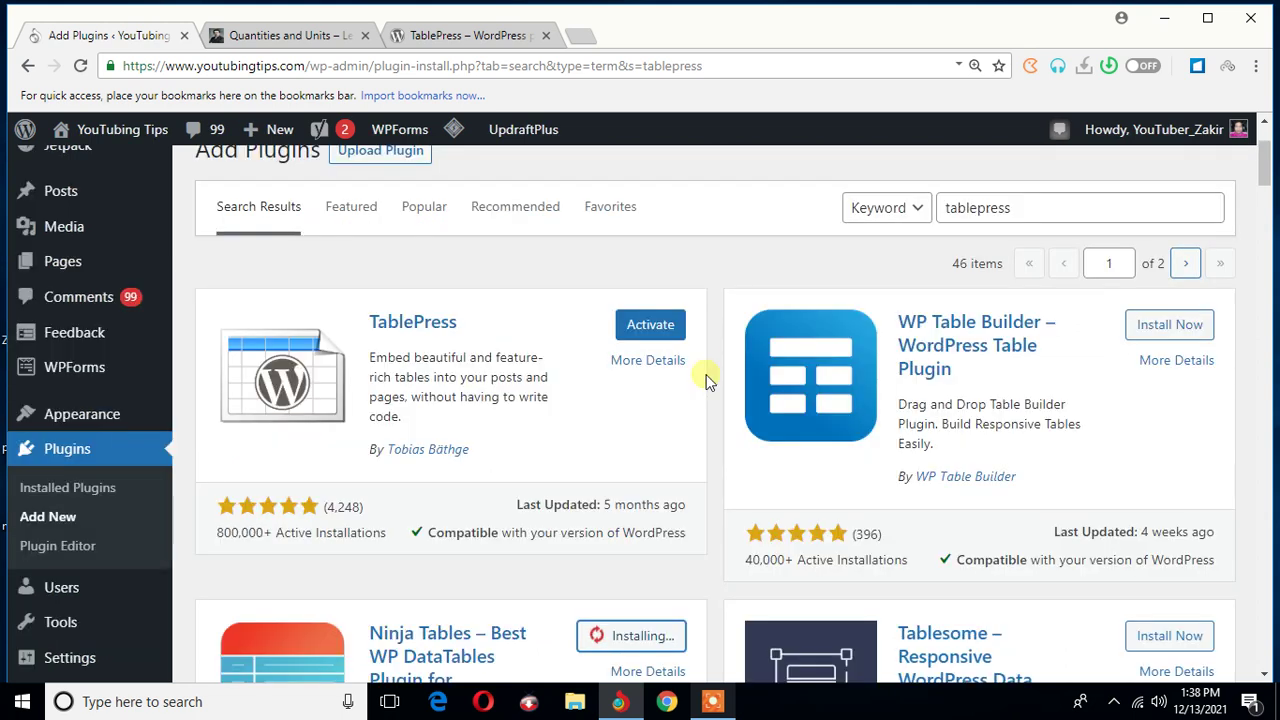
click(645, 330)
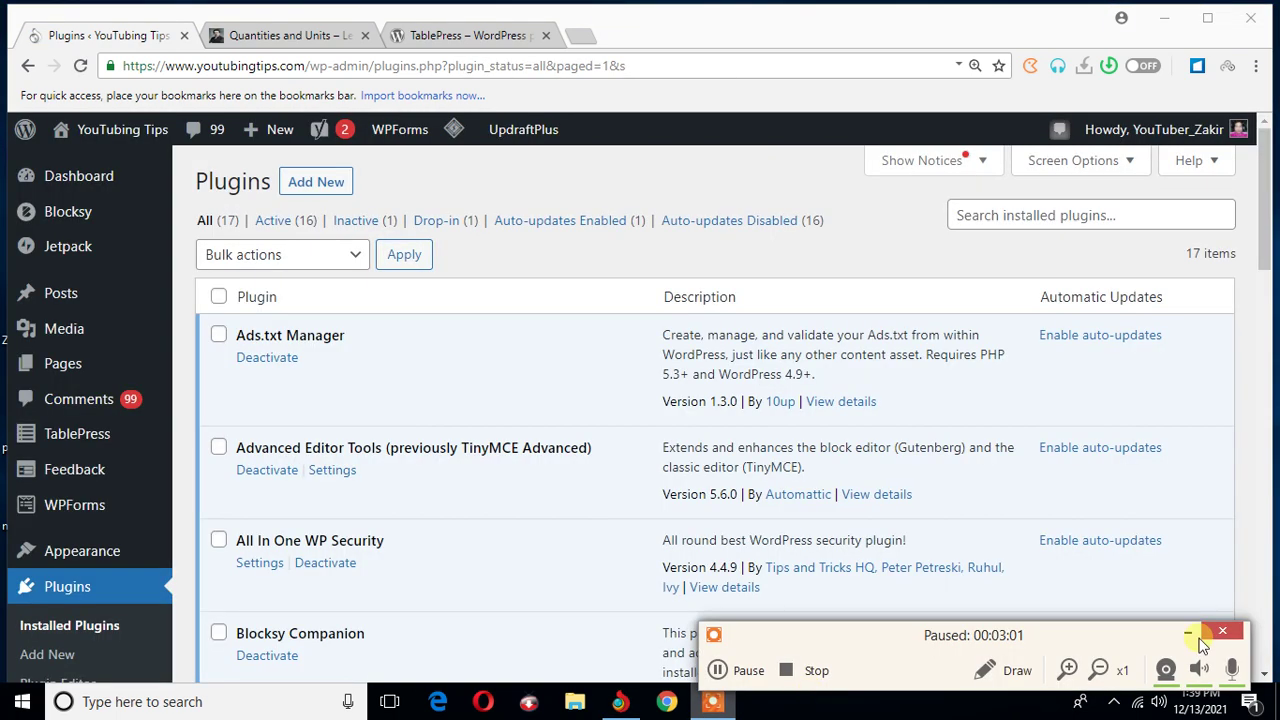
click(1188, 633)
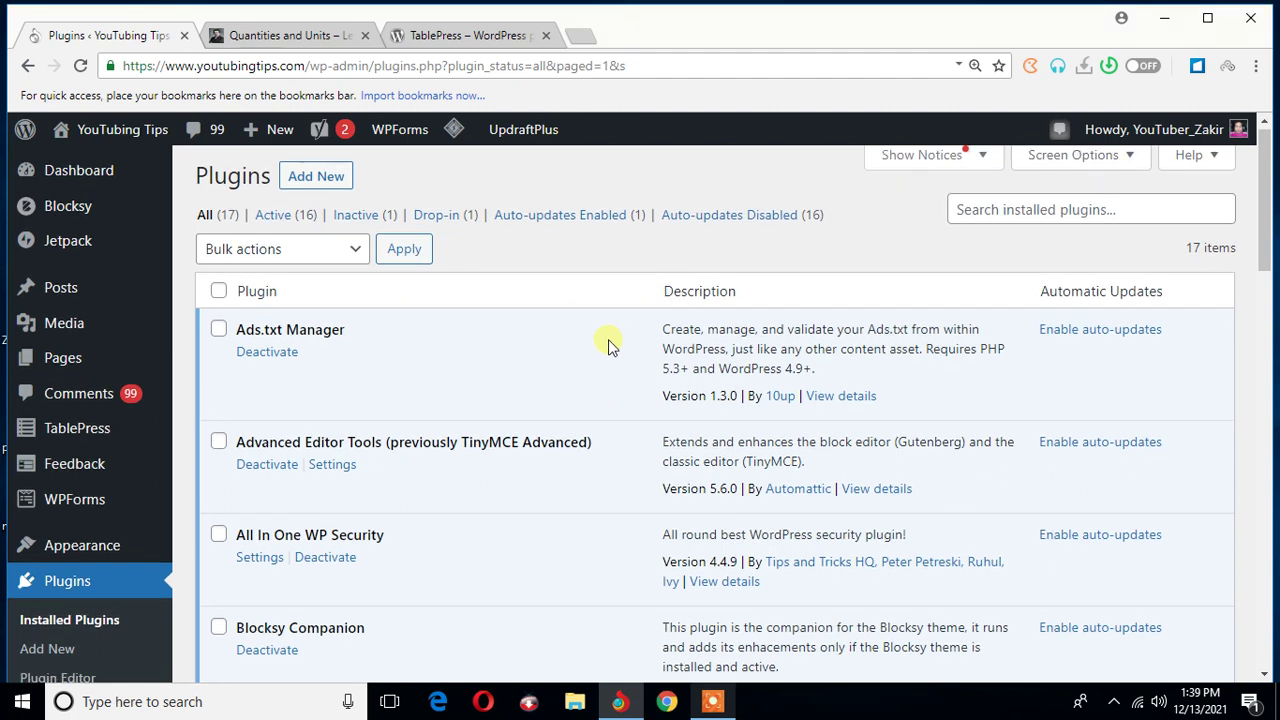
Step: Examine the installed plugins list, checking the entries for Ninja Tables and TablePress
scroll(609, 339, down, 3)
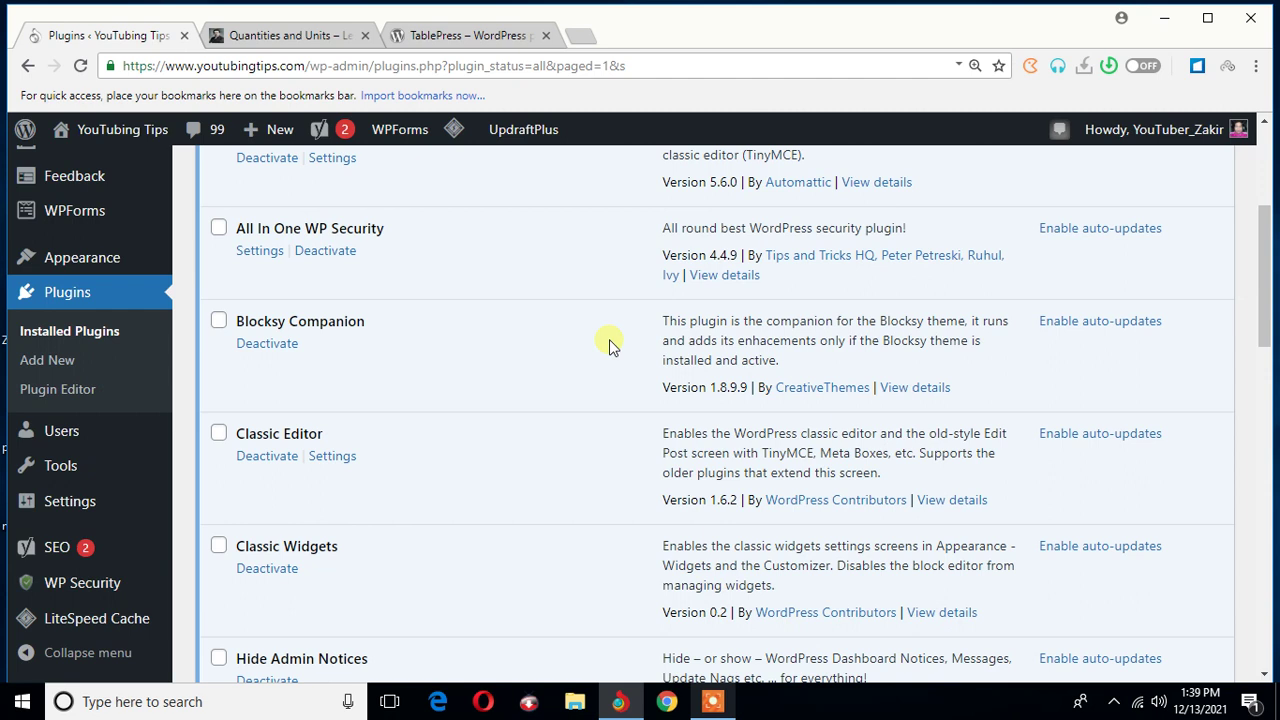
scroll(609, 339, down, 6)
scroll(609, 339, down, 4)
scroll(609, 339, down, 1)
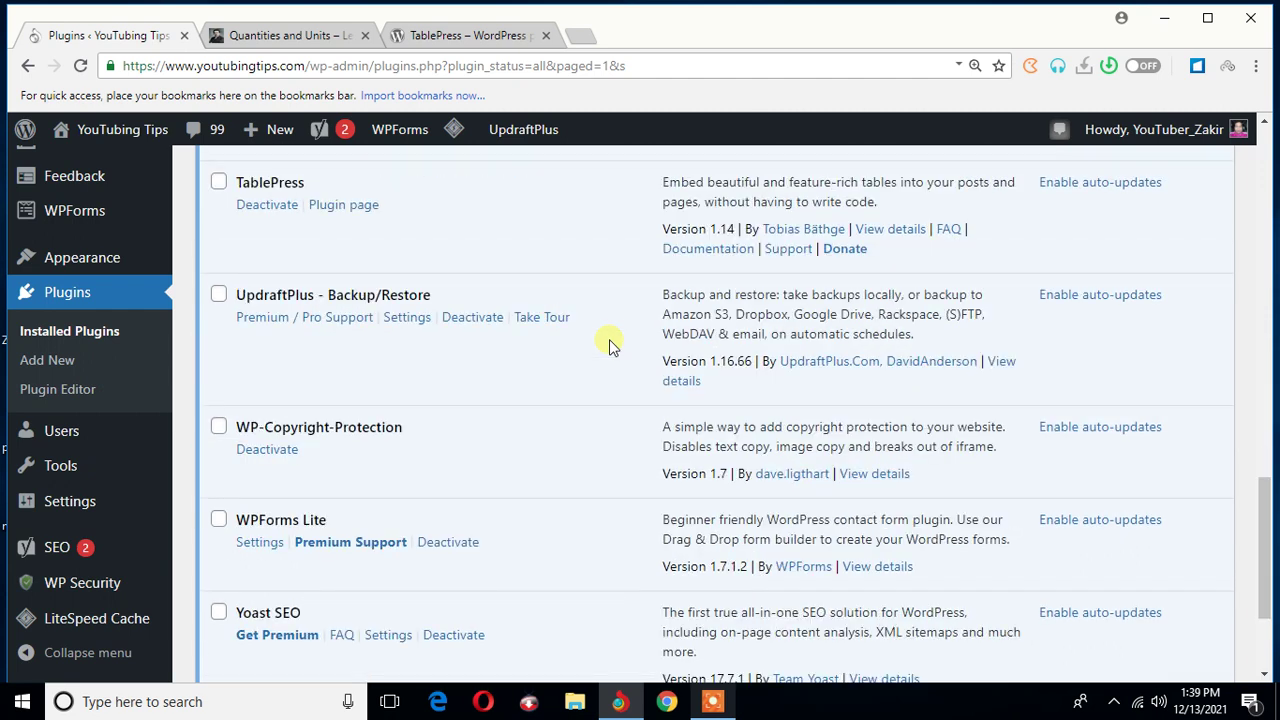
scroll(609, 339, up, 1)
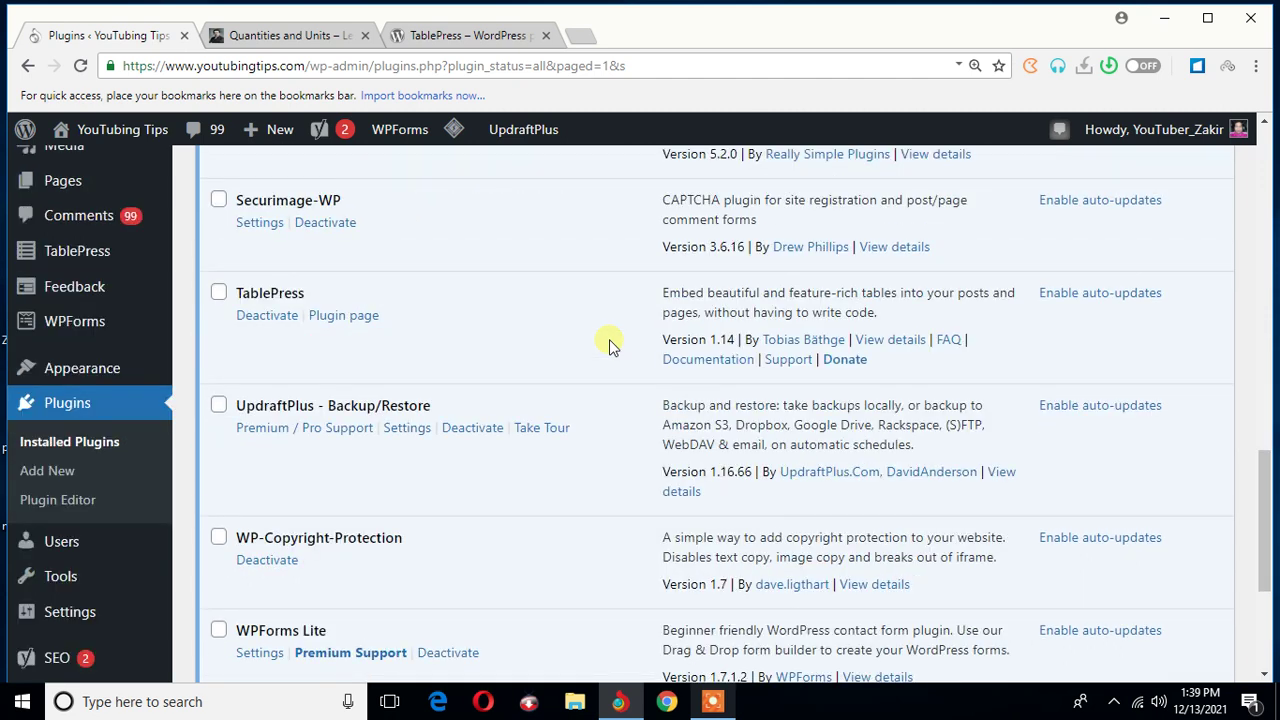
scroll(609, 339, up, 8)
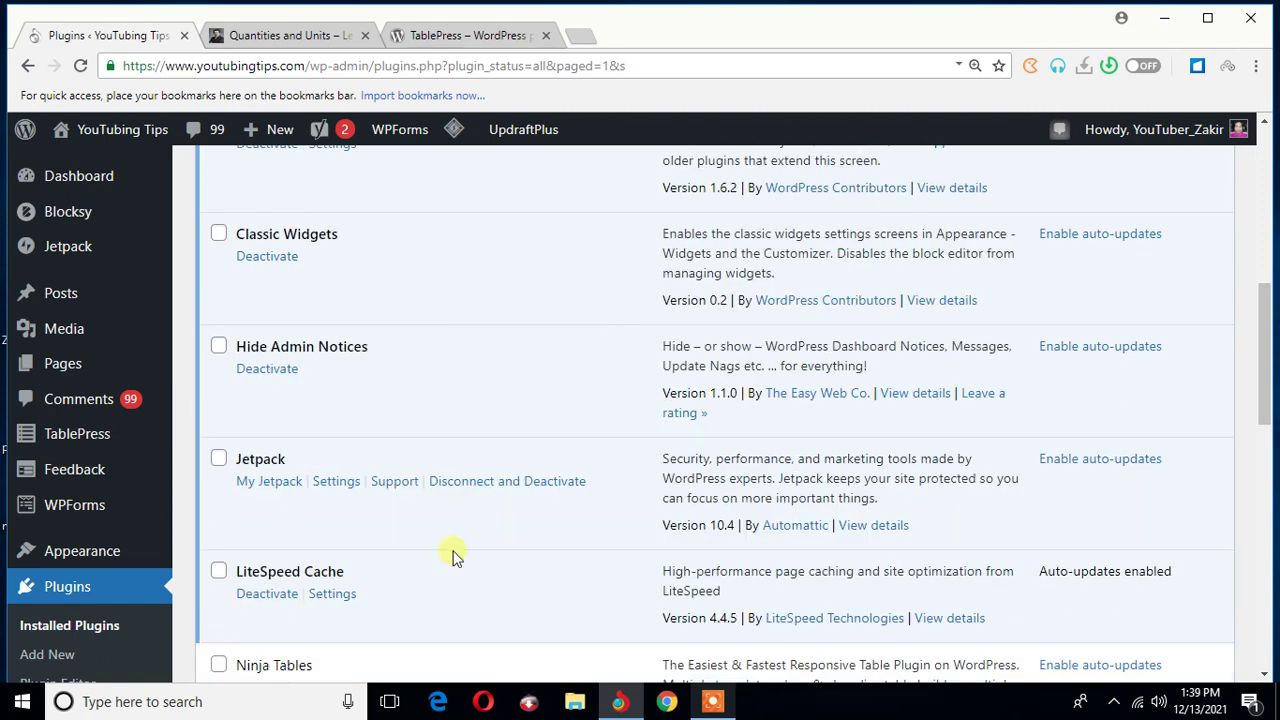
scroll(452, 556, down, 4)
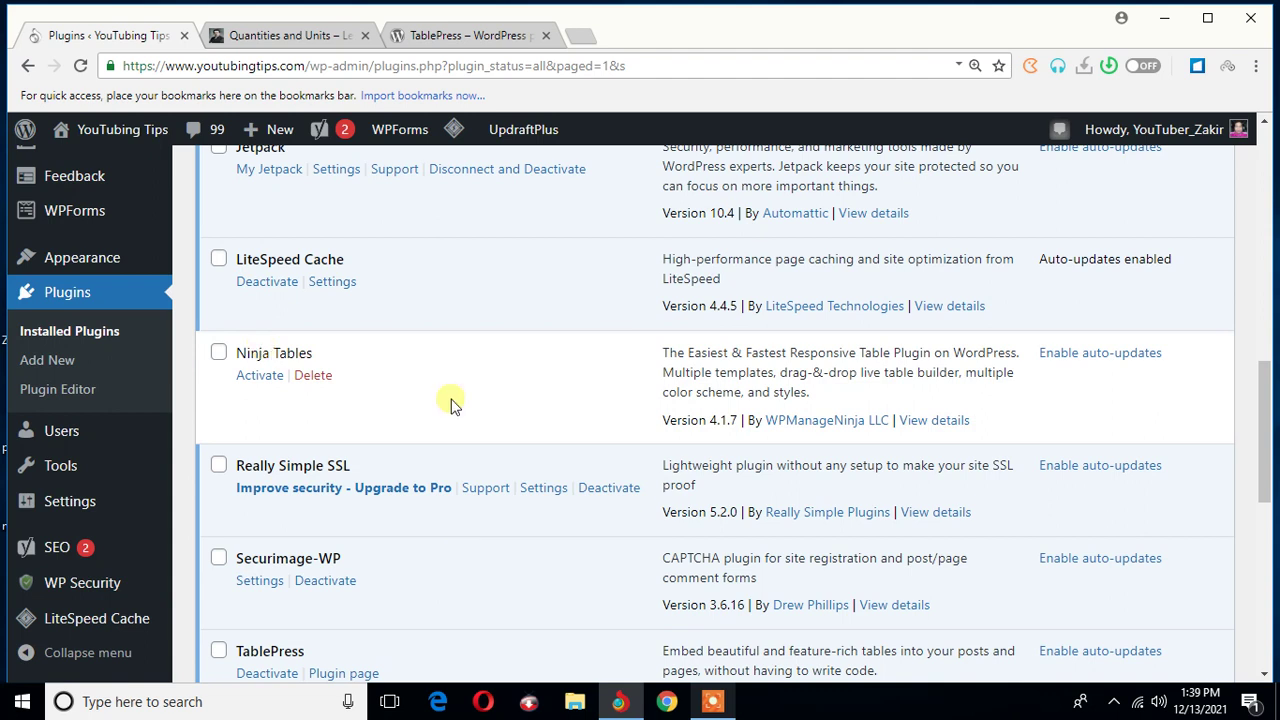
scroll(451, 403, down, 2)
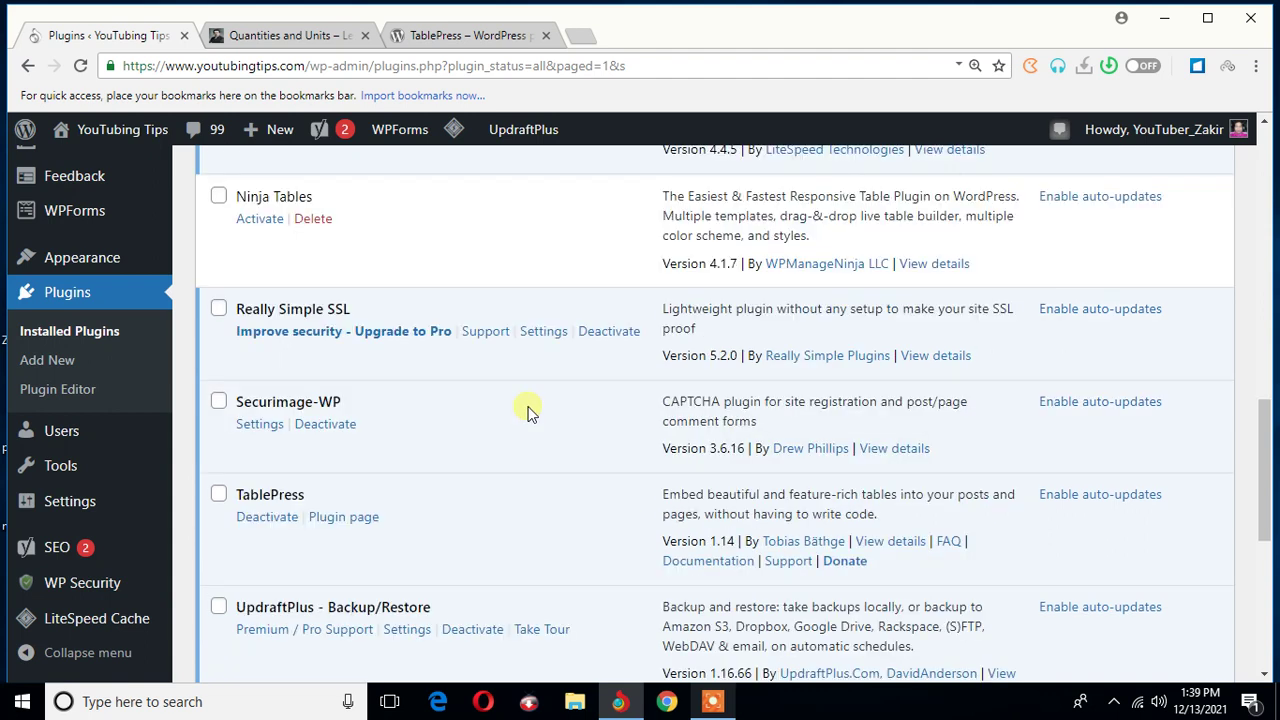
scroll(530, 410, down, 4)
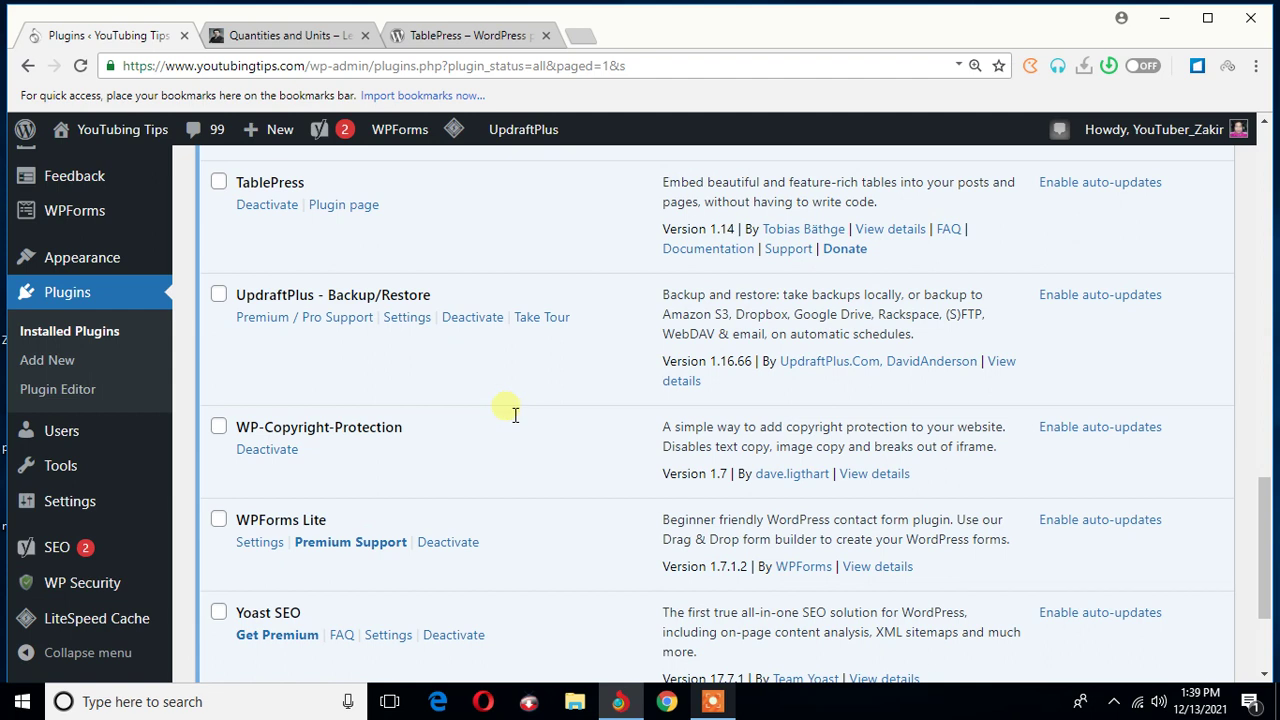
click(279, 210)
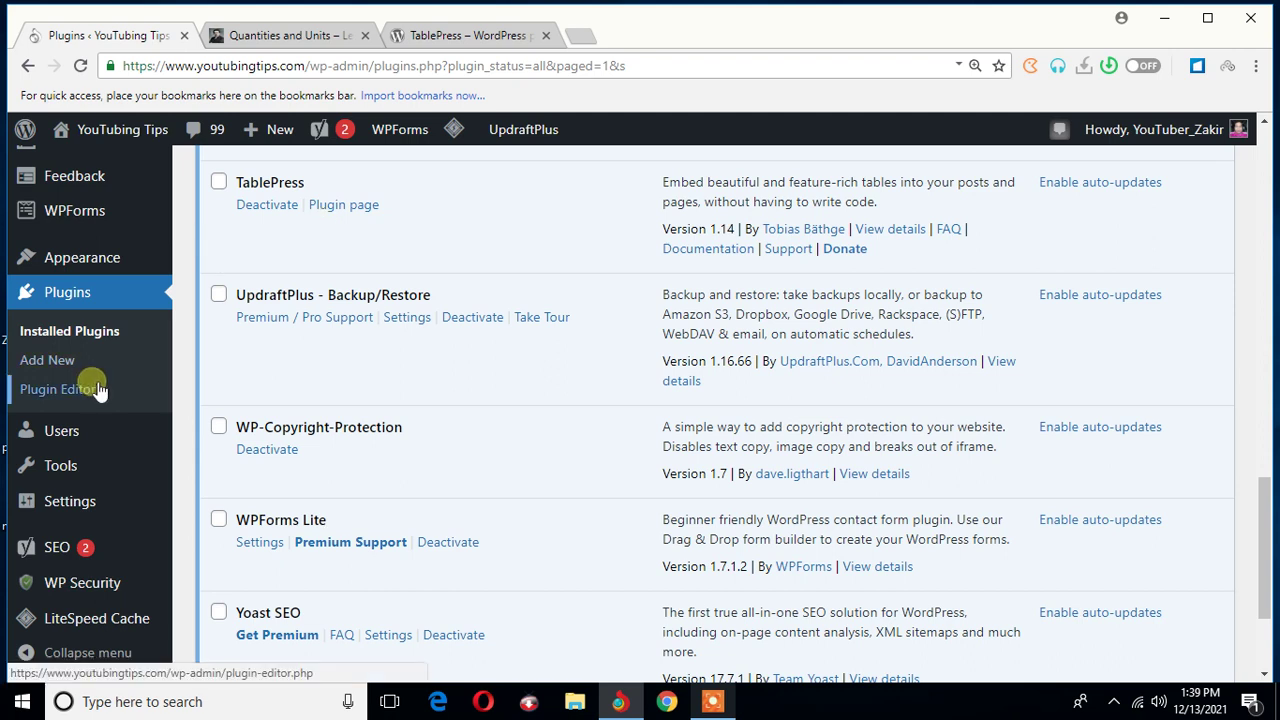
Step: Open the TablePress plugin's table overview and bring up its form for adding a new table
scroll(100, 390, up, 4)
scroll(100, 390, up, 5)
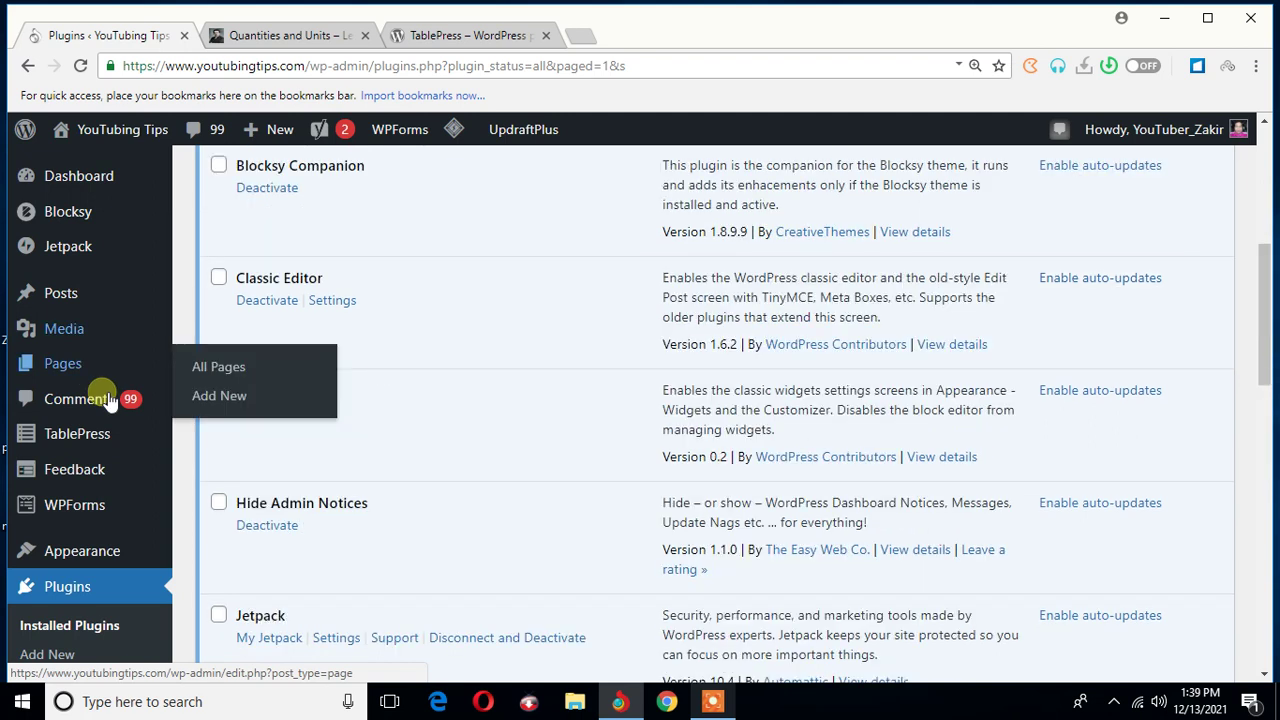
mouse_move(110, 450)
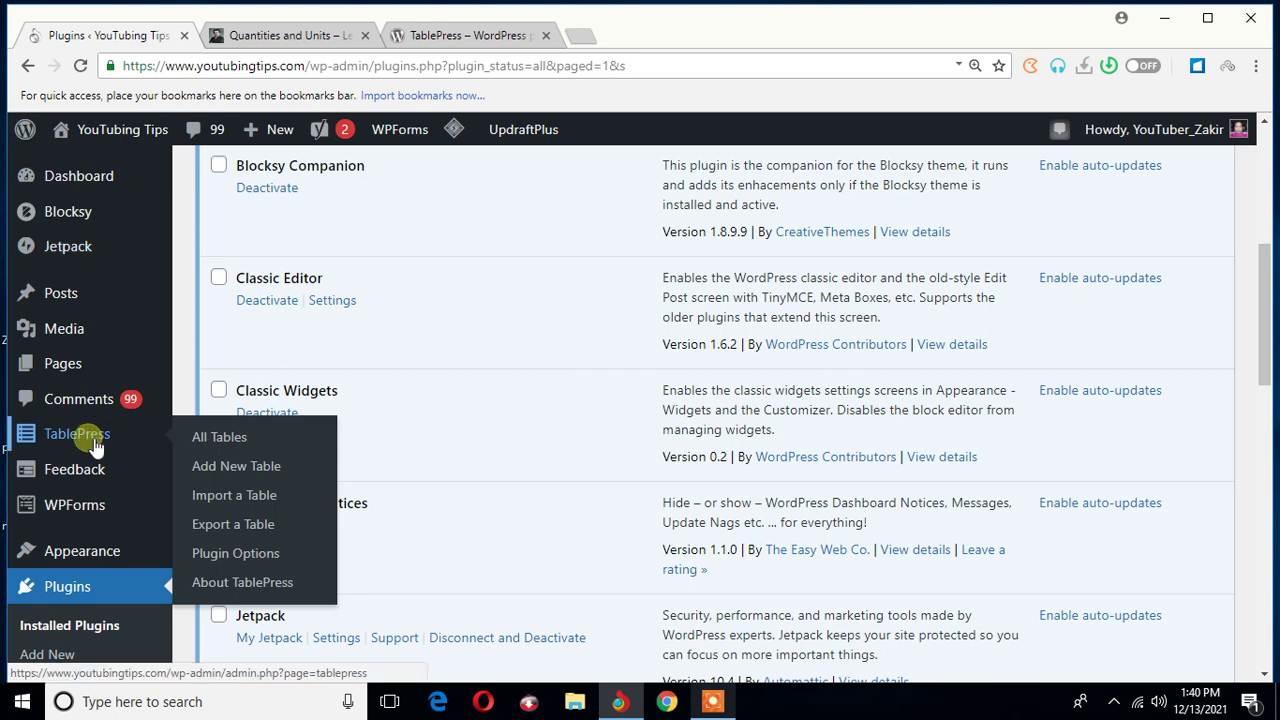
click(152, 439)
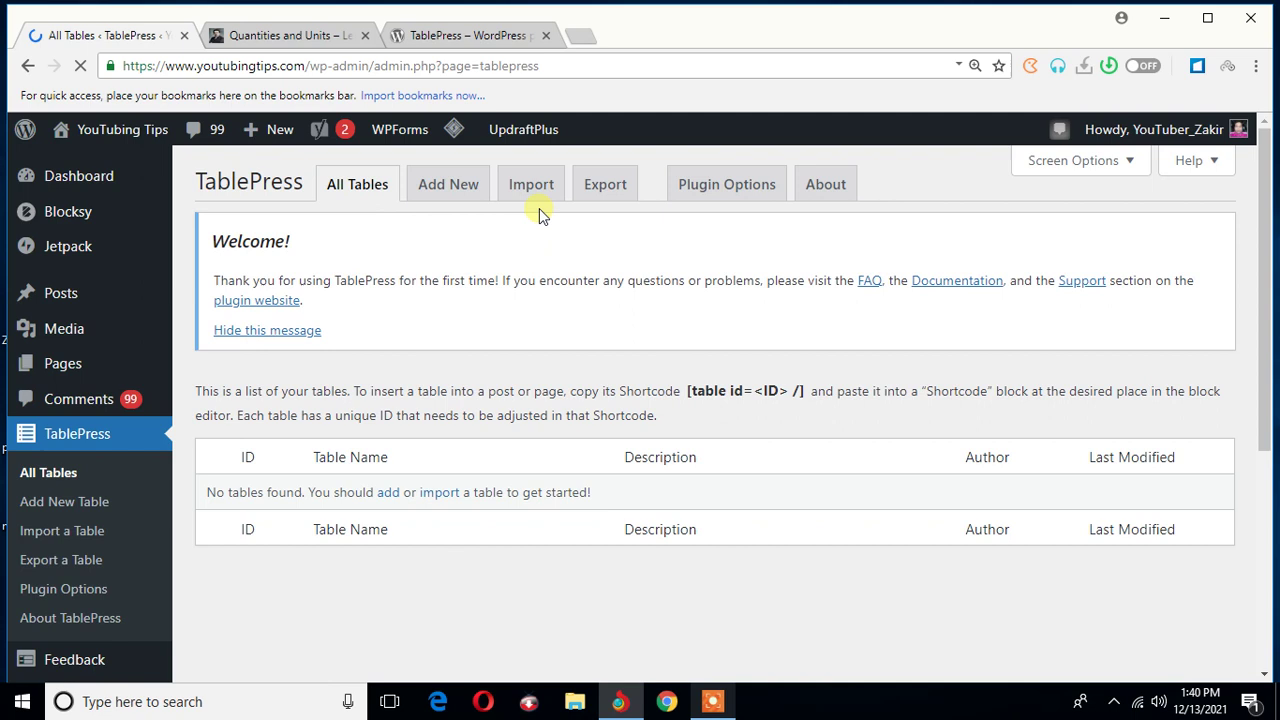
click(741, 206)
click(455, 191)
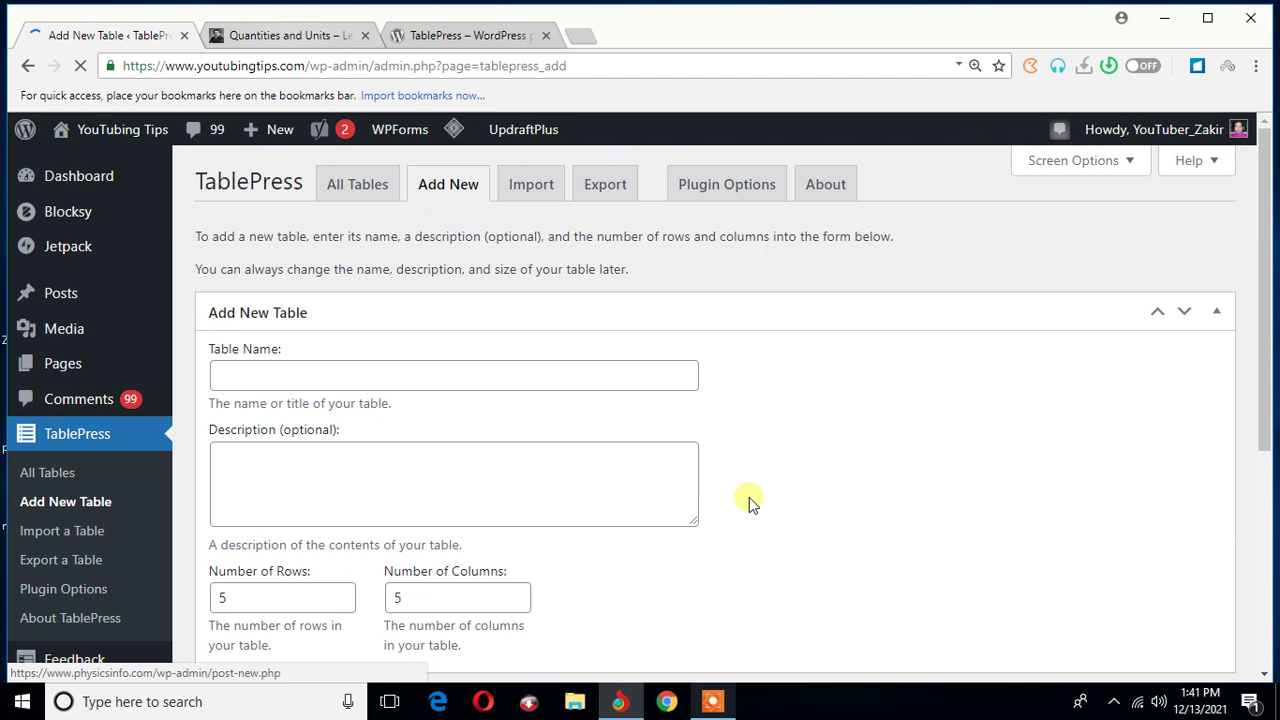
Step: Check the example units table on the Quantities and Units page, and name the new TablePress table Employees
key(ctrl+Tab)
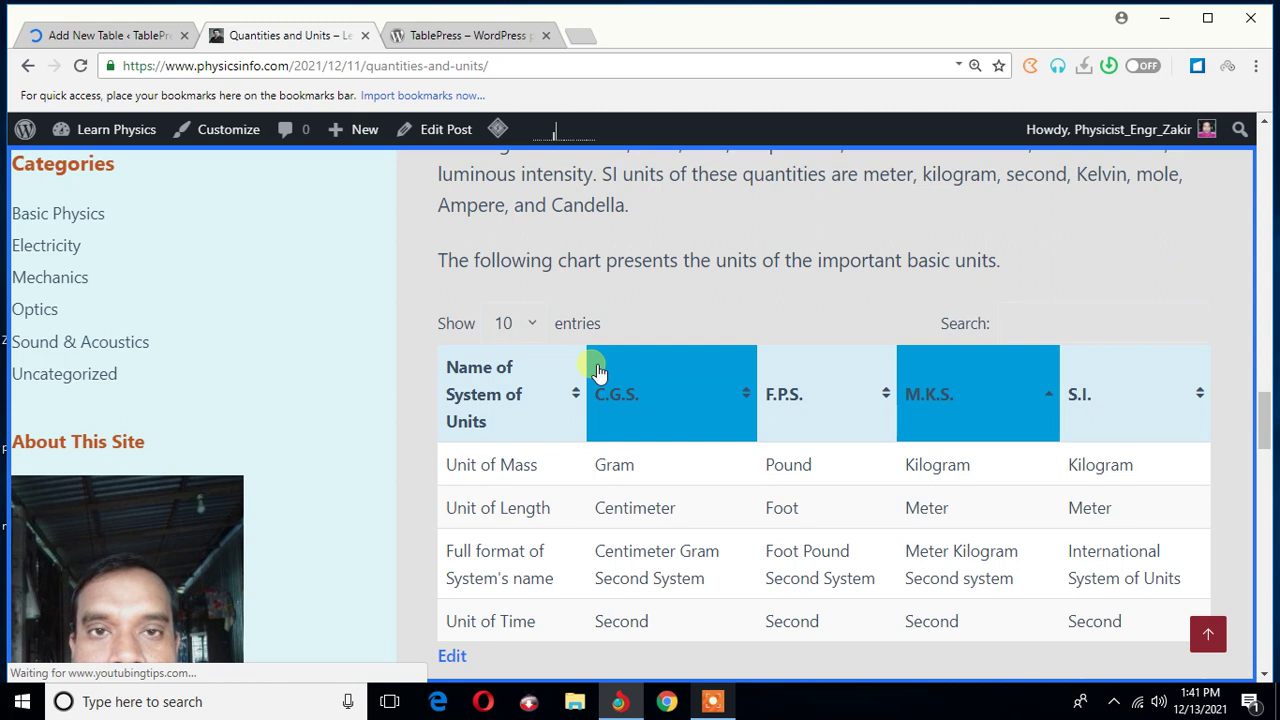
key(ctrl+1)
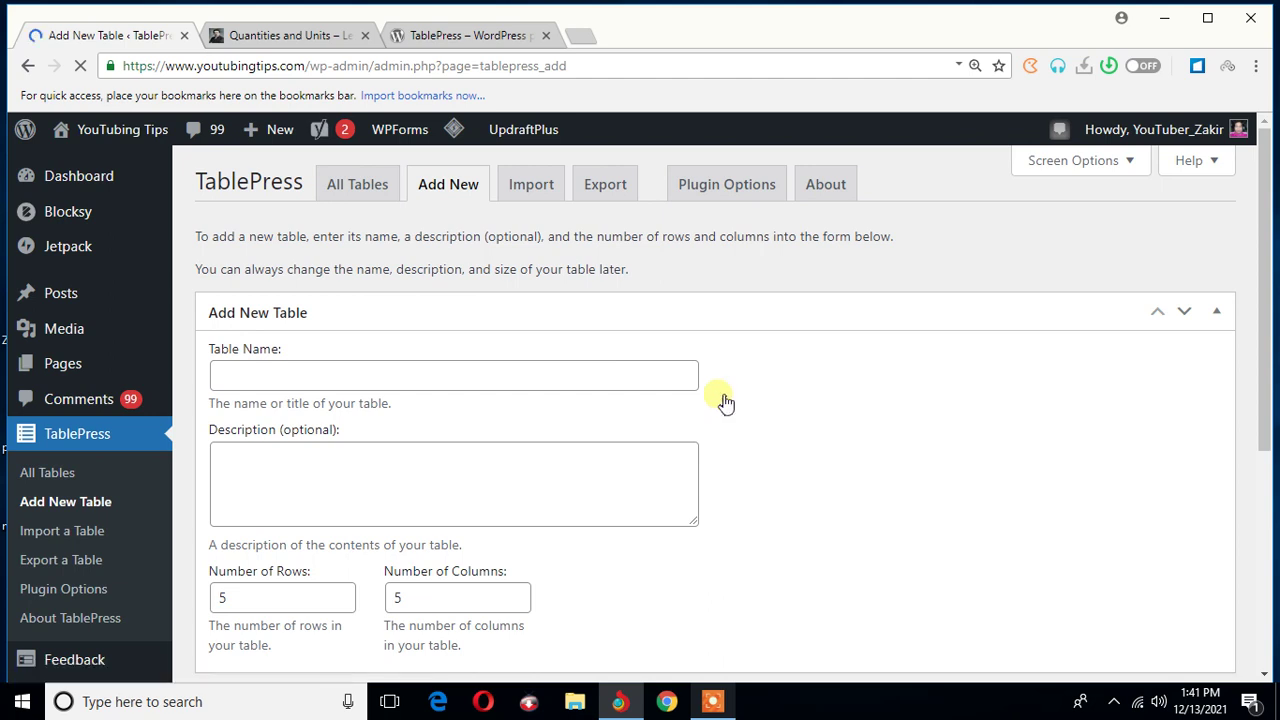
click(249, 375)
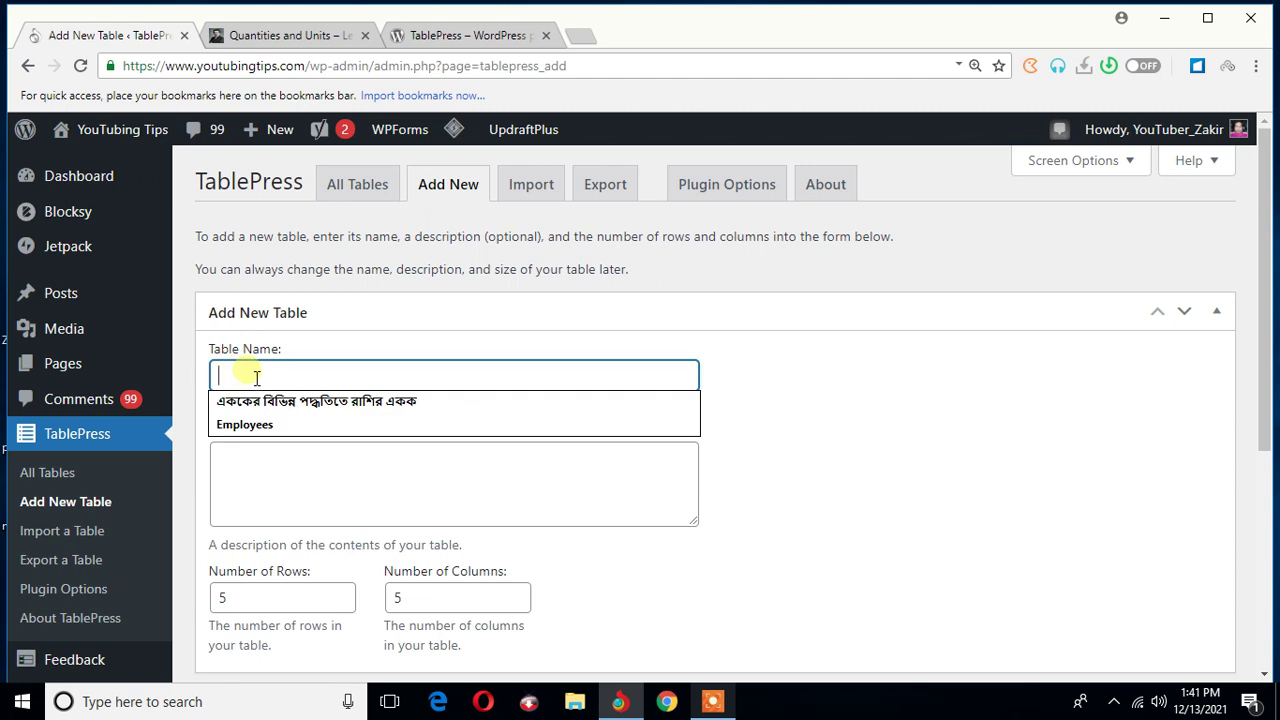
text(Employ)
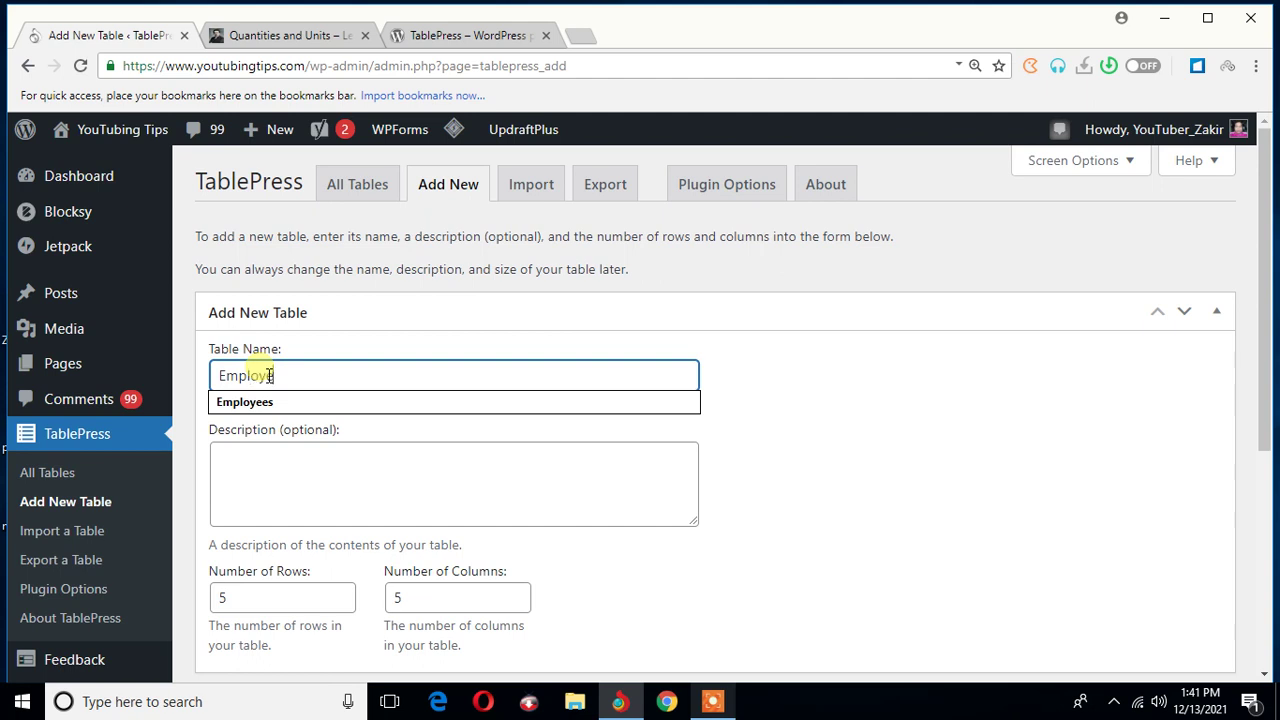
text(ees)
click(893, 421)
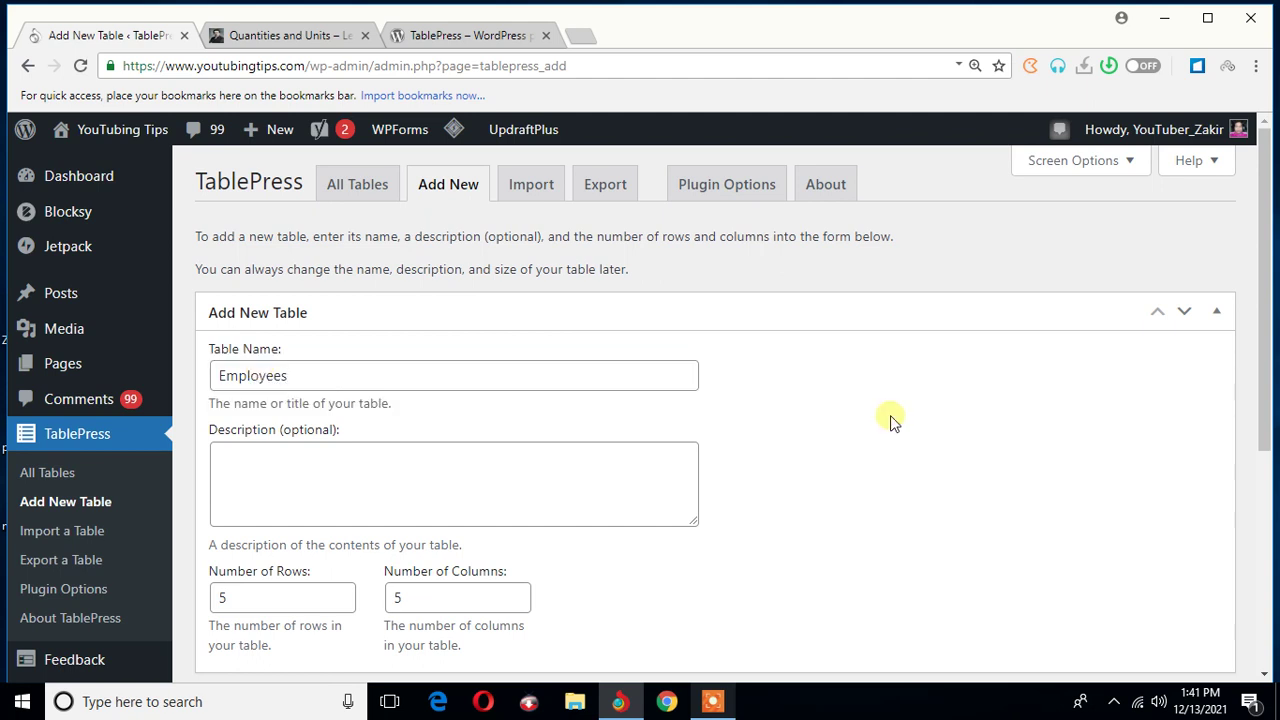
Step: Enter the table description "This tables gives you details about the employees of a company."
click(545, 483)
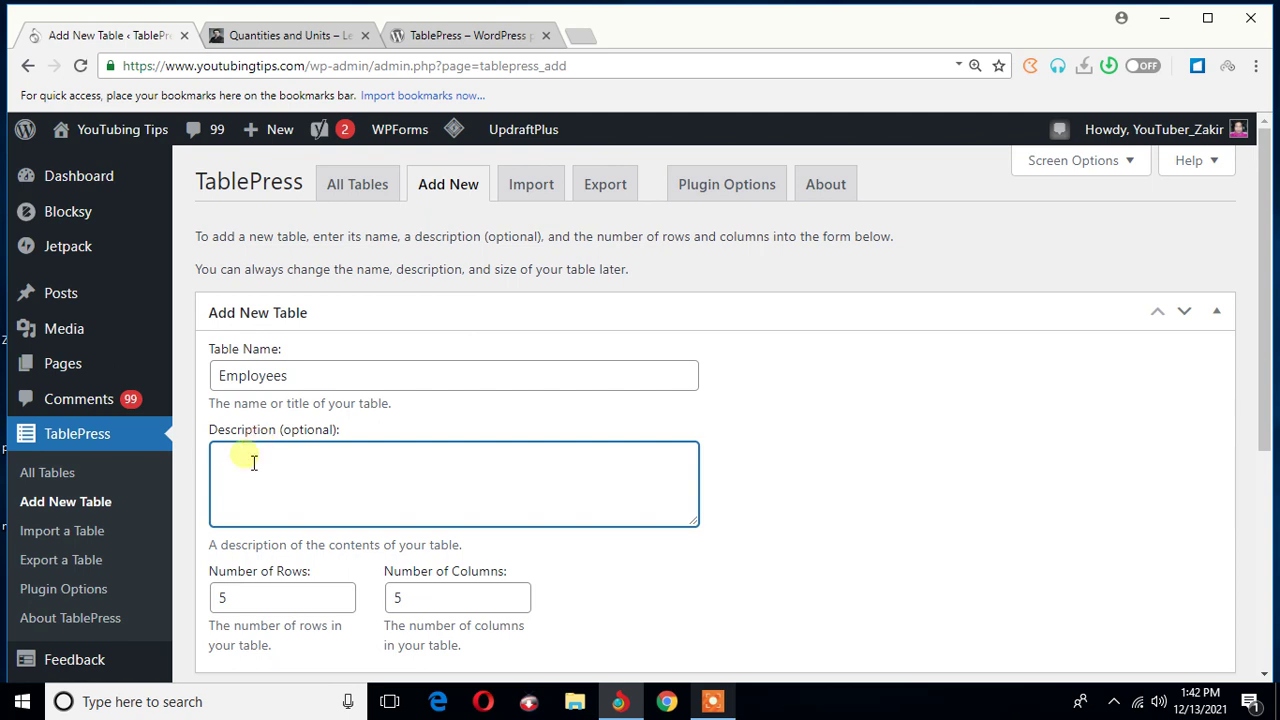
text(This tables gives you )
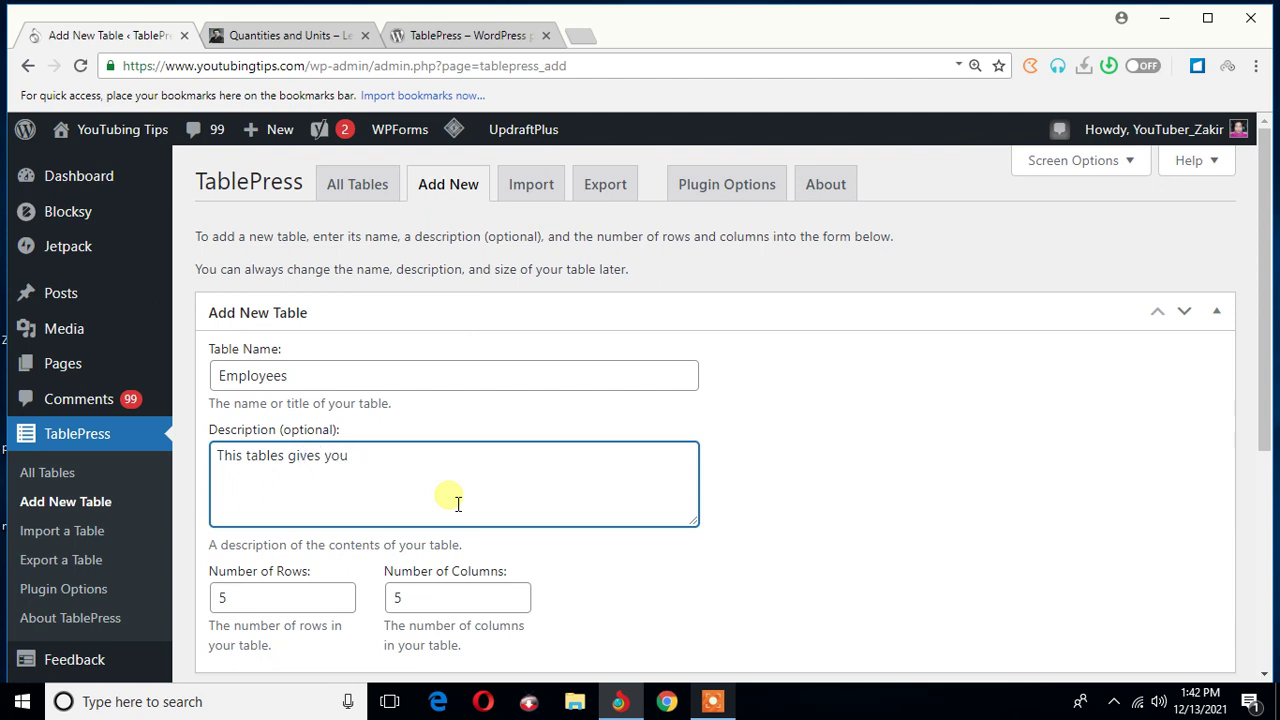
text(details about the employees )
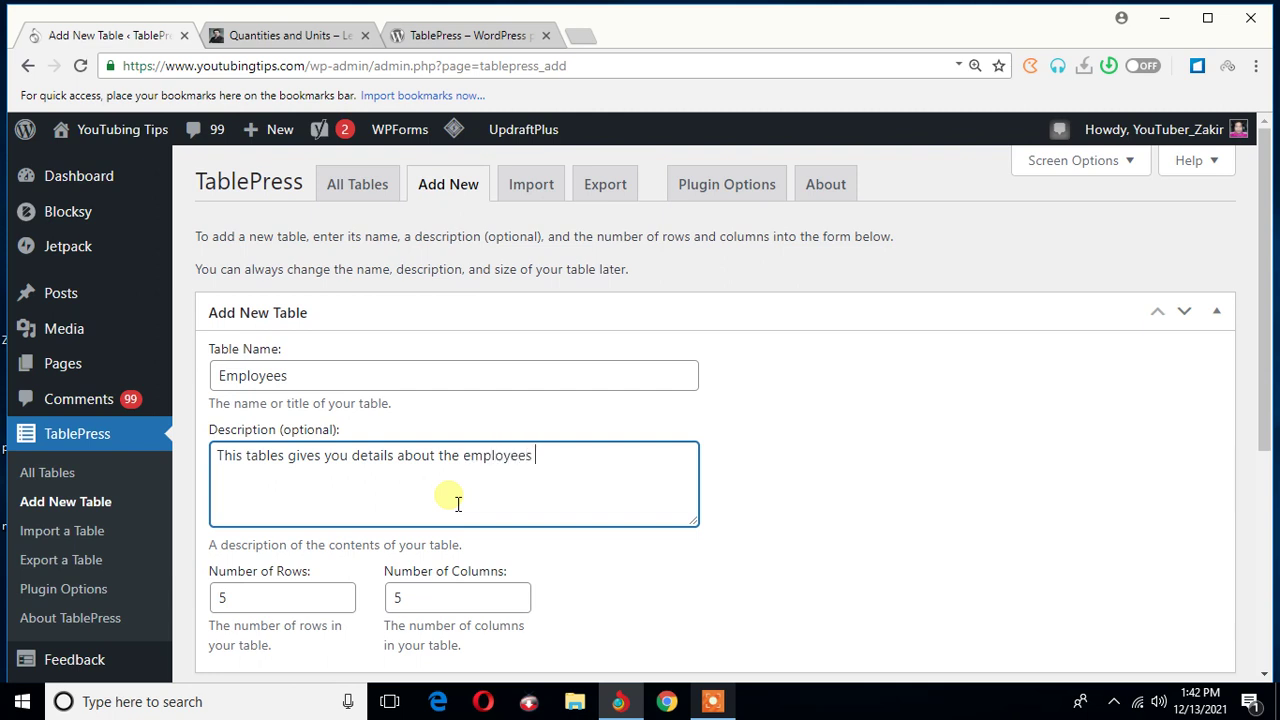
text(of a company.)
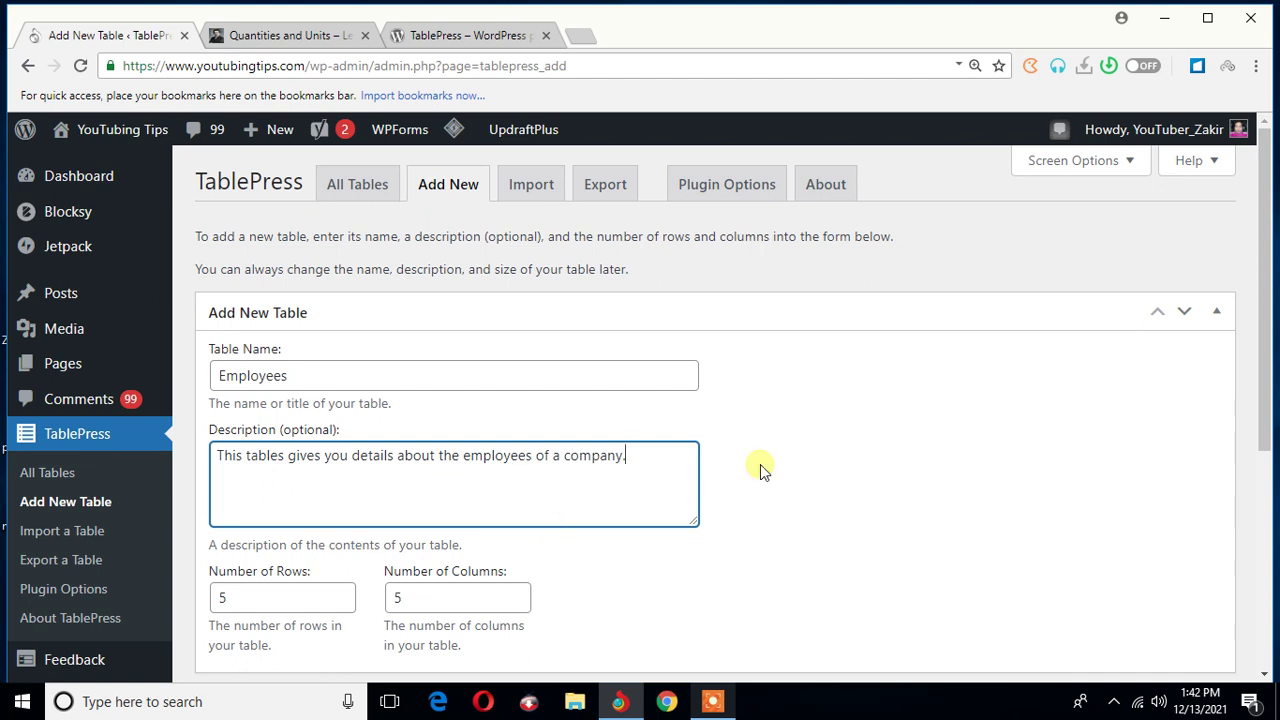
Step: Add the Employees table with 5 rows and 5 columns
scroll(760, 470, down, 3)
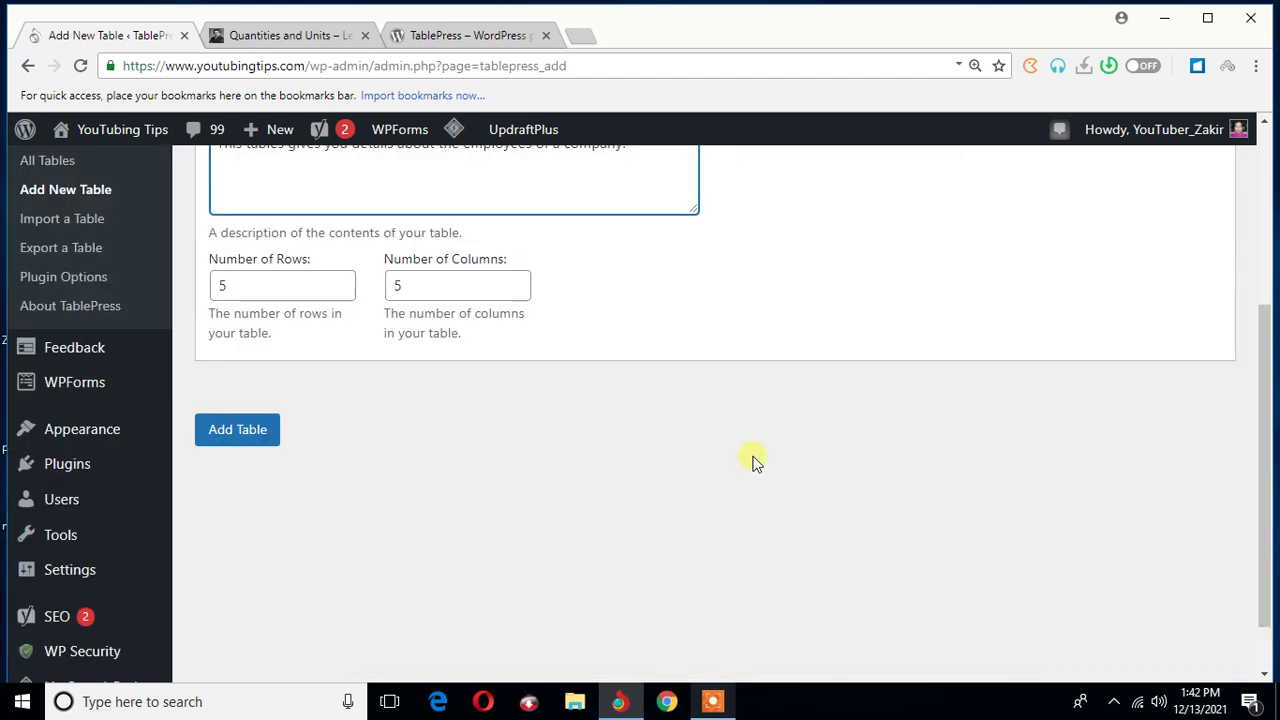
scroll(755, 462, up, 3)
scroll(755, 462, down, 2)
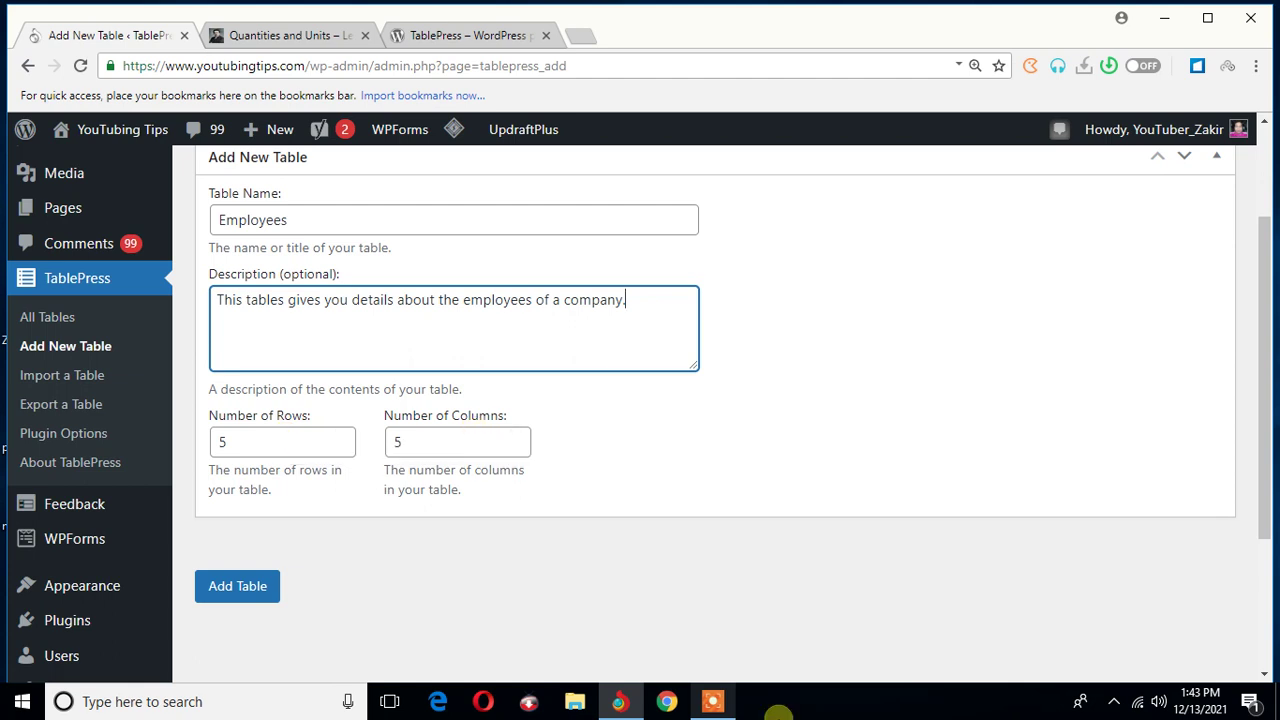
click(713, 701)
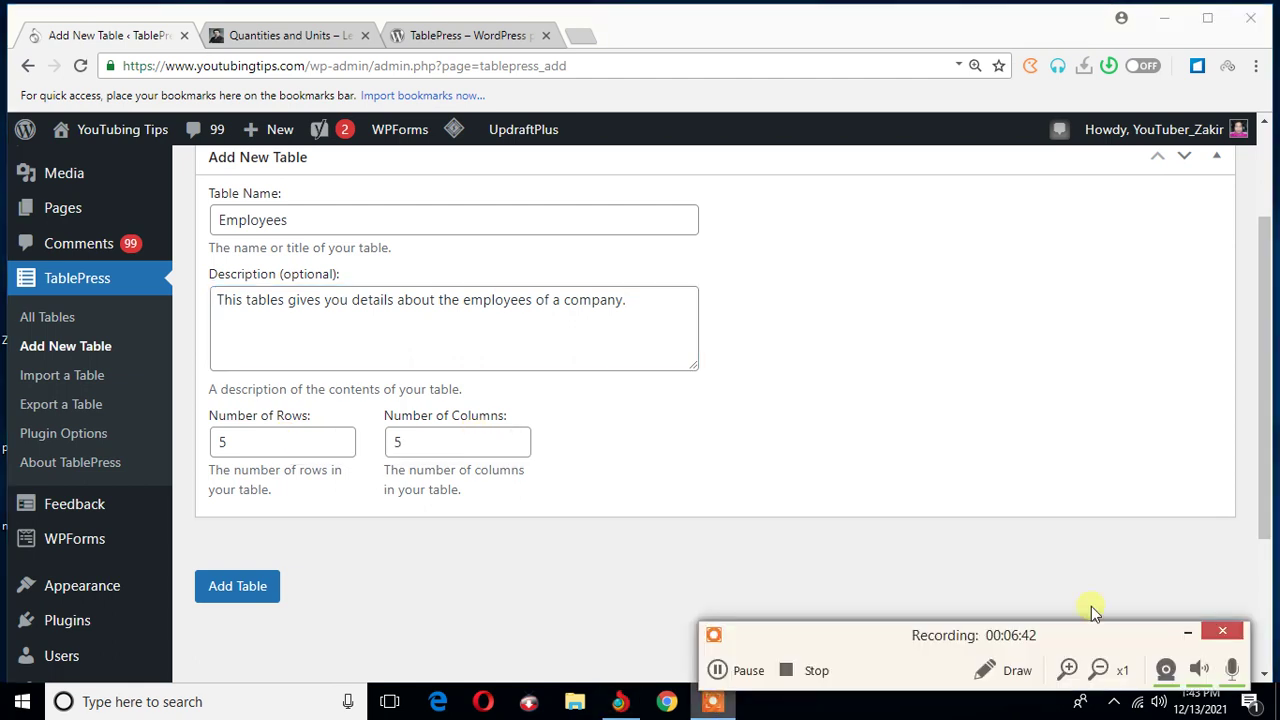
click(1190, 634)
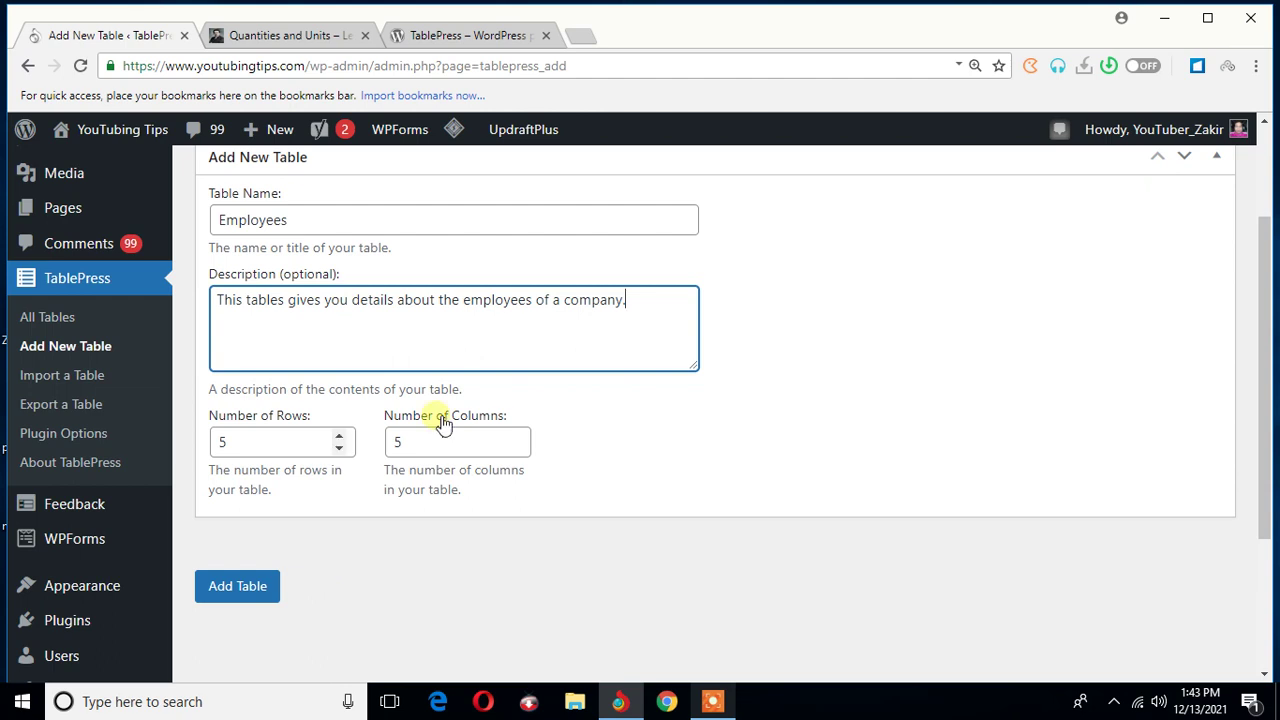
click(240, 592)
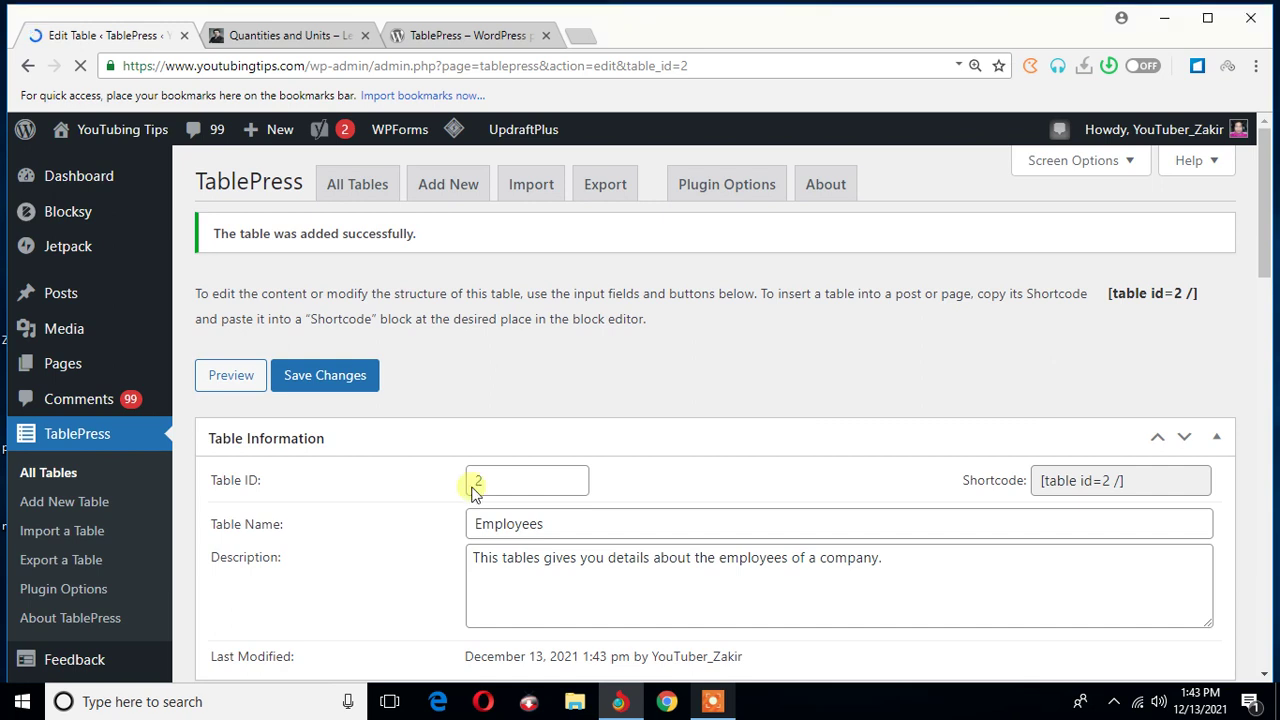
Step: In row 1 of the table content, enter the headings "Name of the employee" in column A and "Designation" in column B
scroll(474, 490, down, 1)
scroll(986, 329, down, 2)
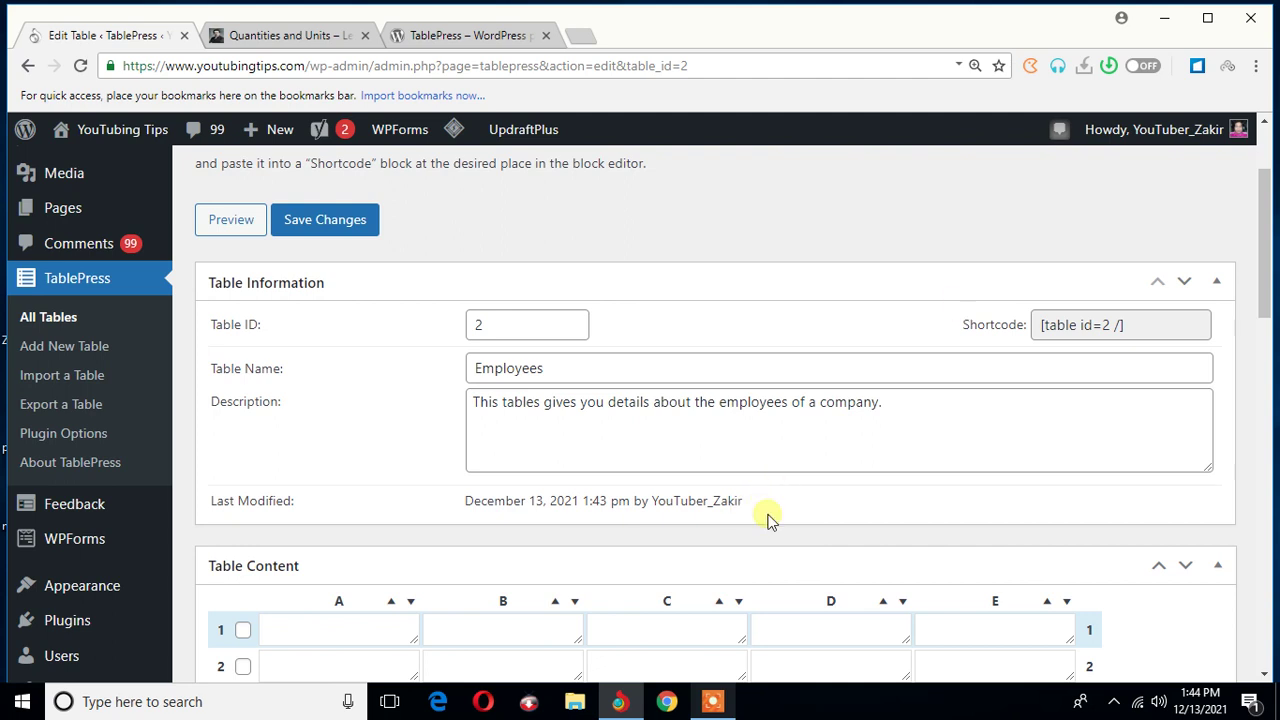
scroll(815, 493, down, 1)
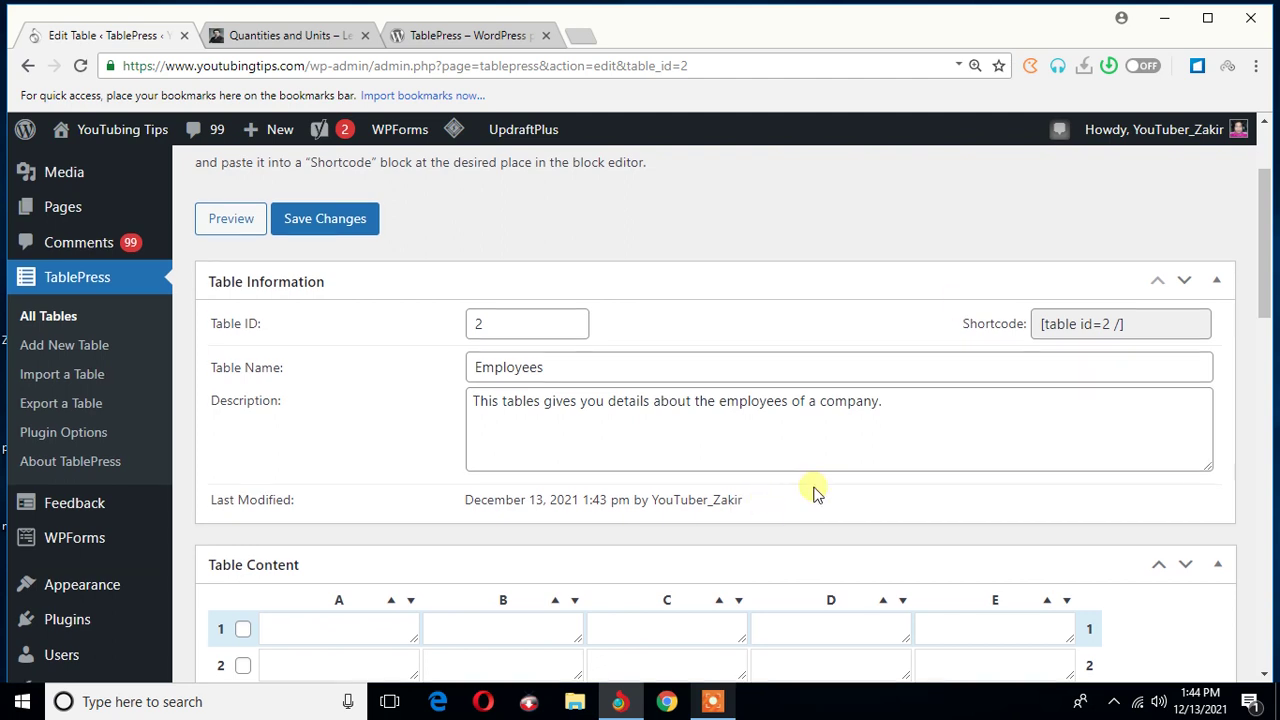
drag(1263, 237, 1262, 272)
scroll(260, 485, down, 2)
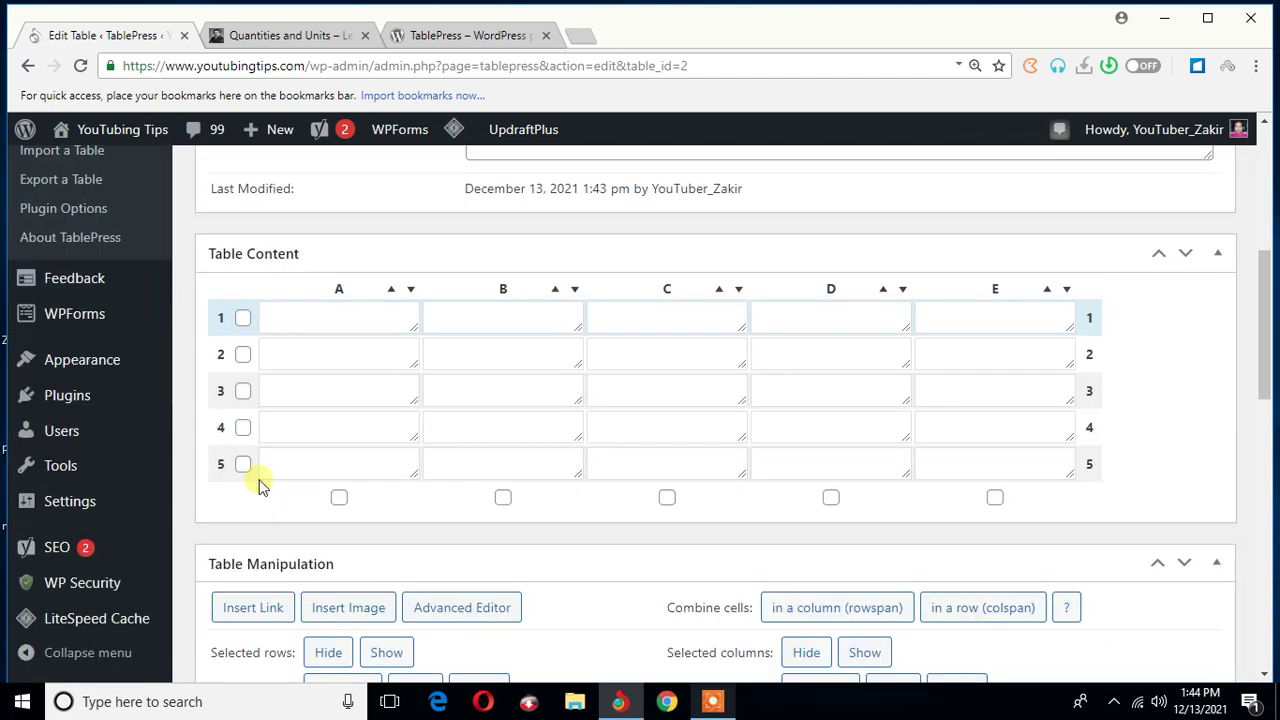
click(333, 322)
text(Na)
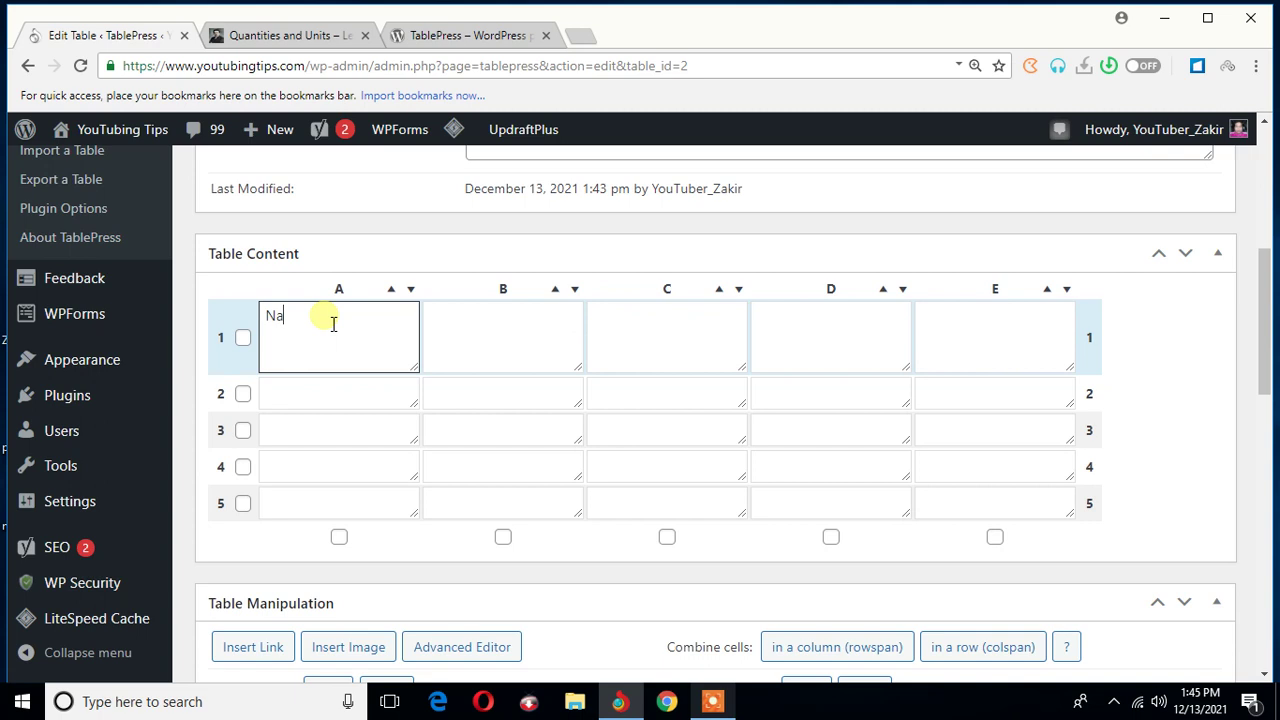
text(me of the employee)
key(Tab)
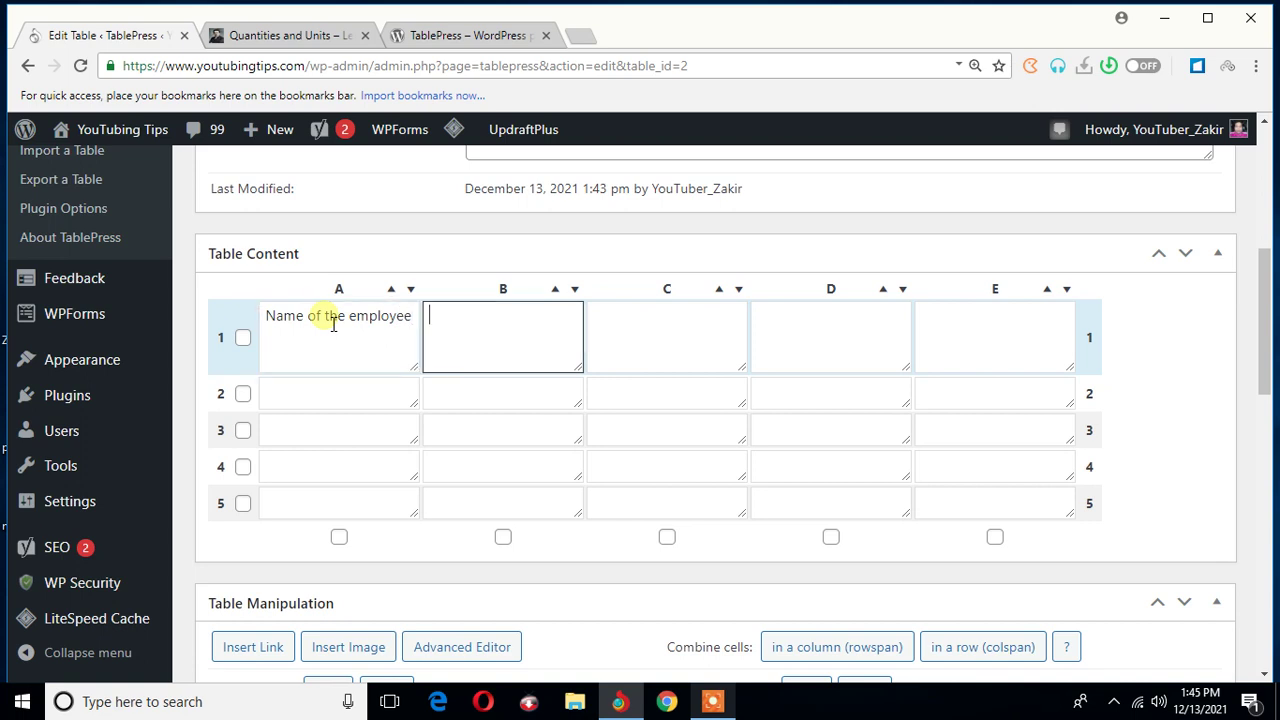
text(Designation)
key(Tab)
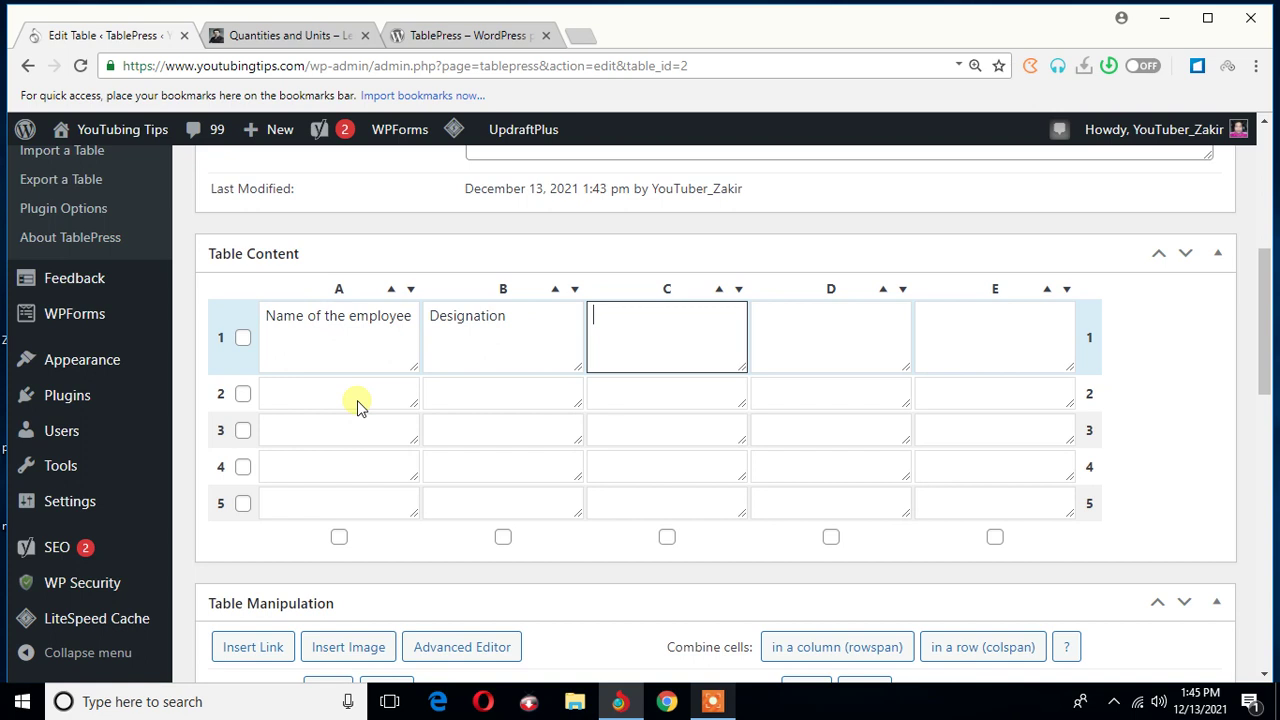
click(718, 700)
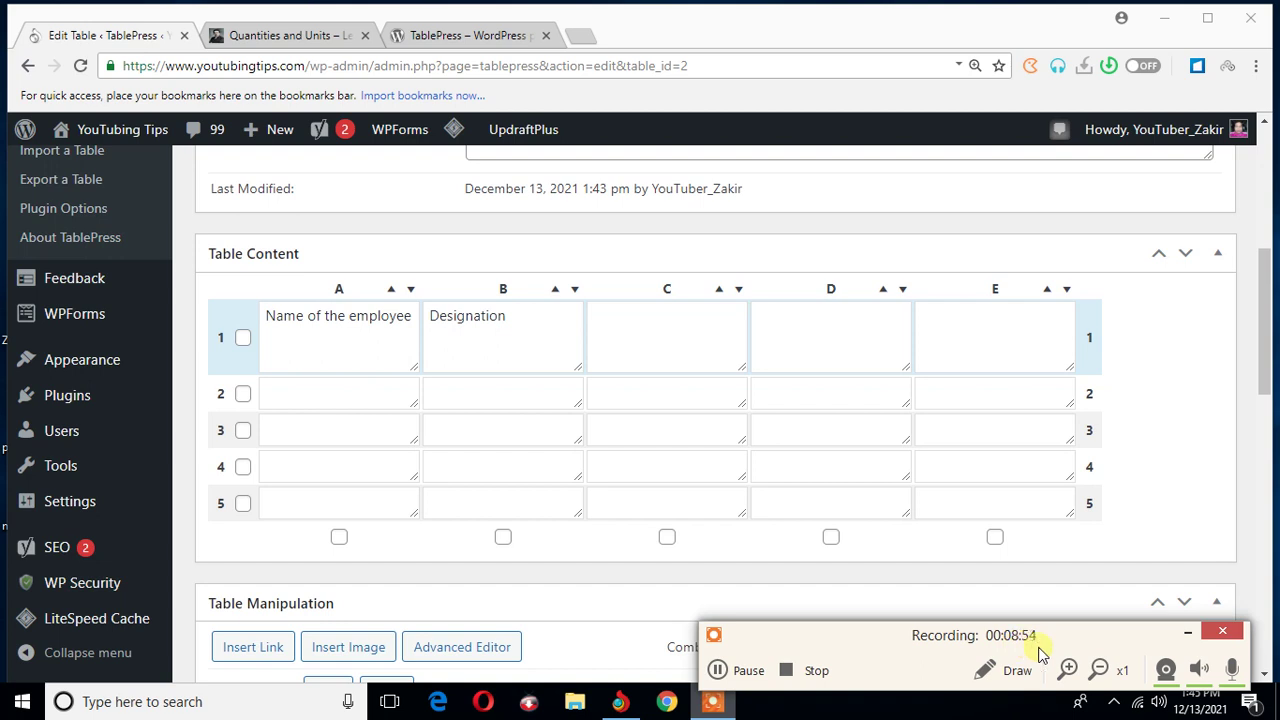
click(1190, 632)
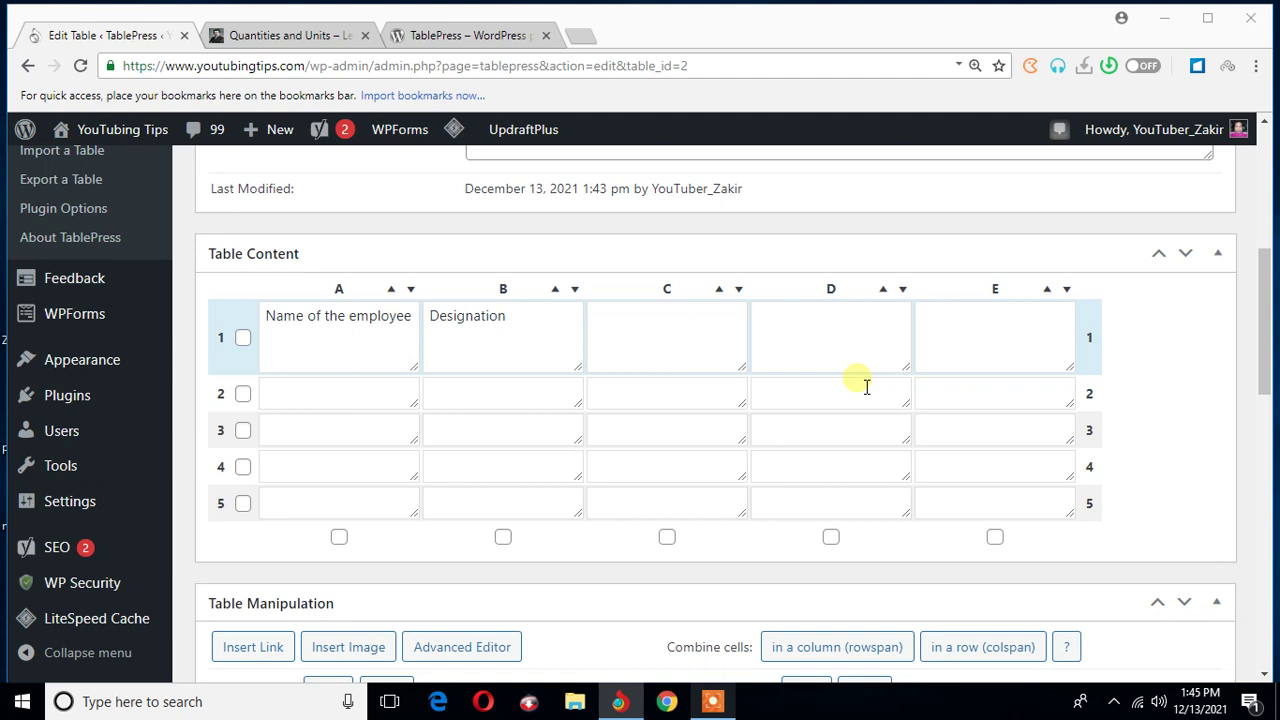
Step: Enter the heading "Joining Date" in column C of row 1
click(649, 334)
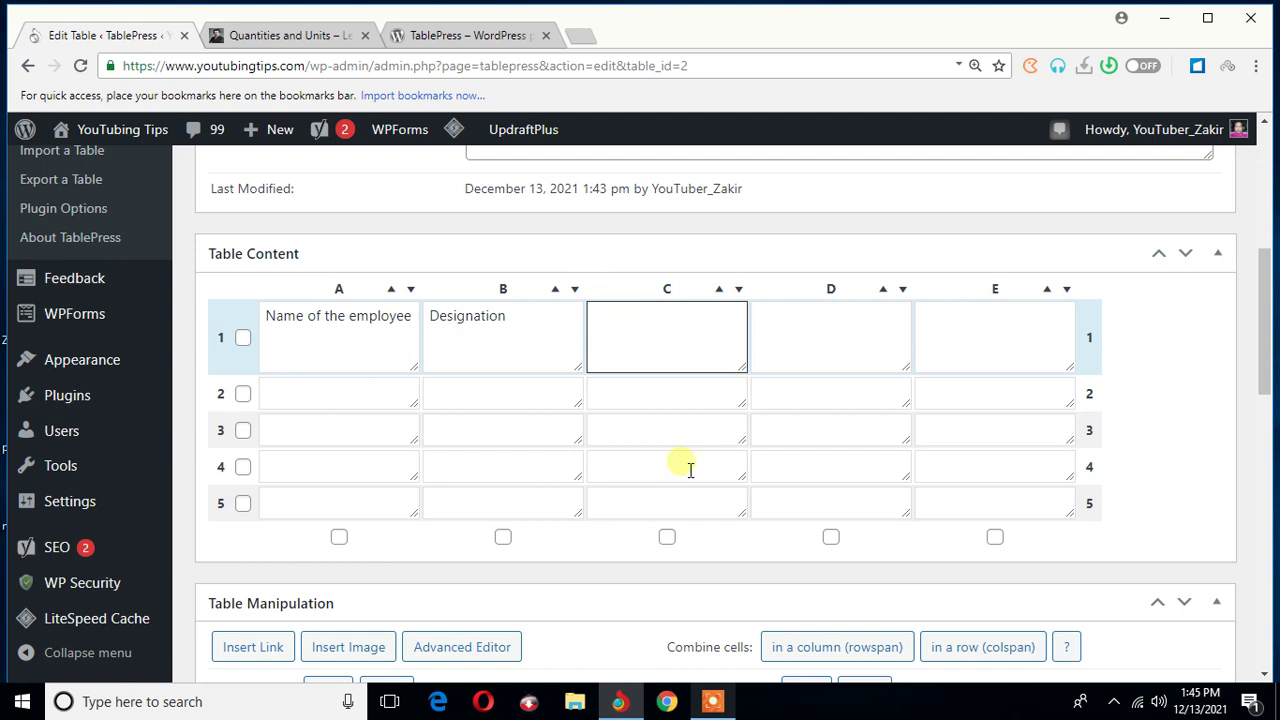
text(Joining)
key(Tab)
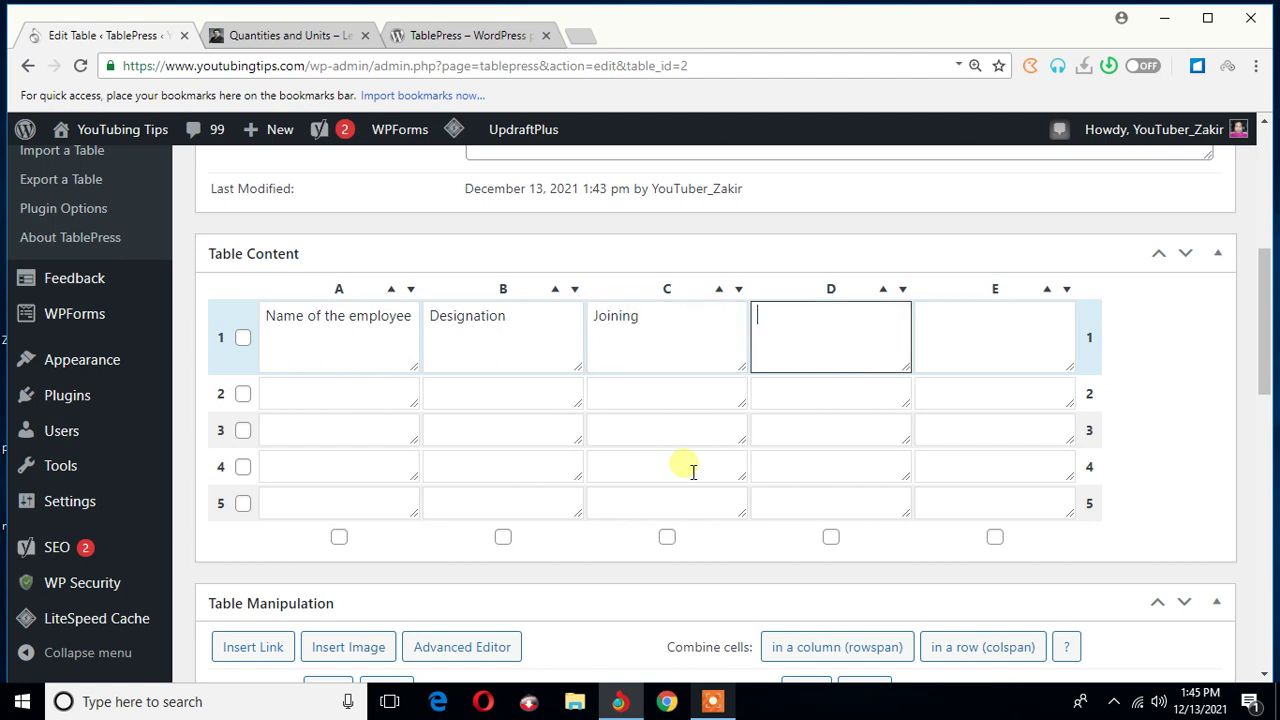
key(shift+Tab)
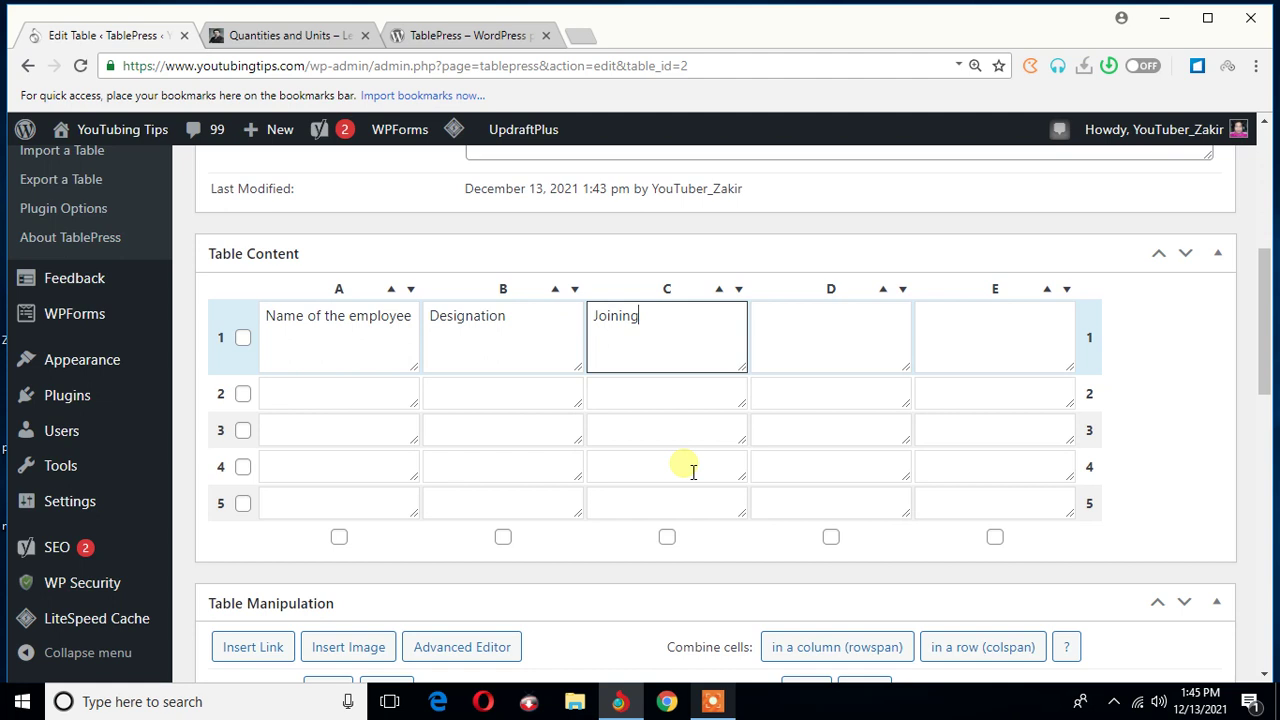
text(Date)
key(Tab)
Step: Complete the heading row with "Total Service Period" in column D and "Monthly Salary" in column E
text(Tot)
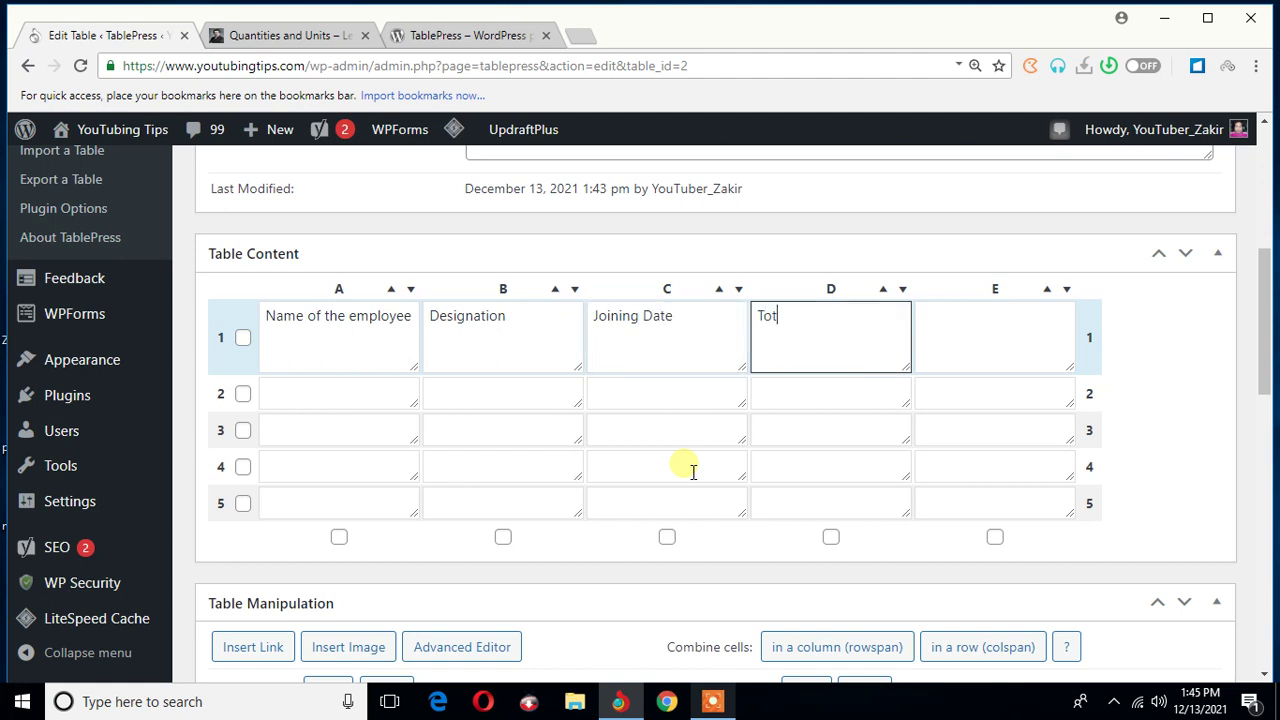
text(al Service Period)
key(Tab)
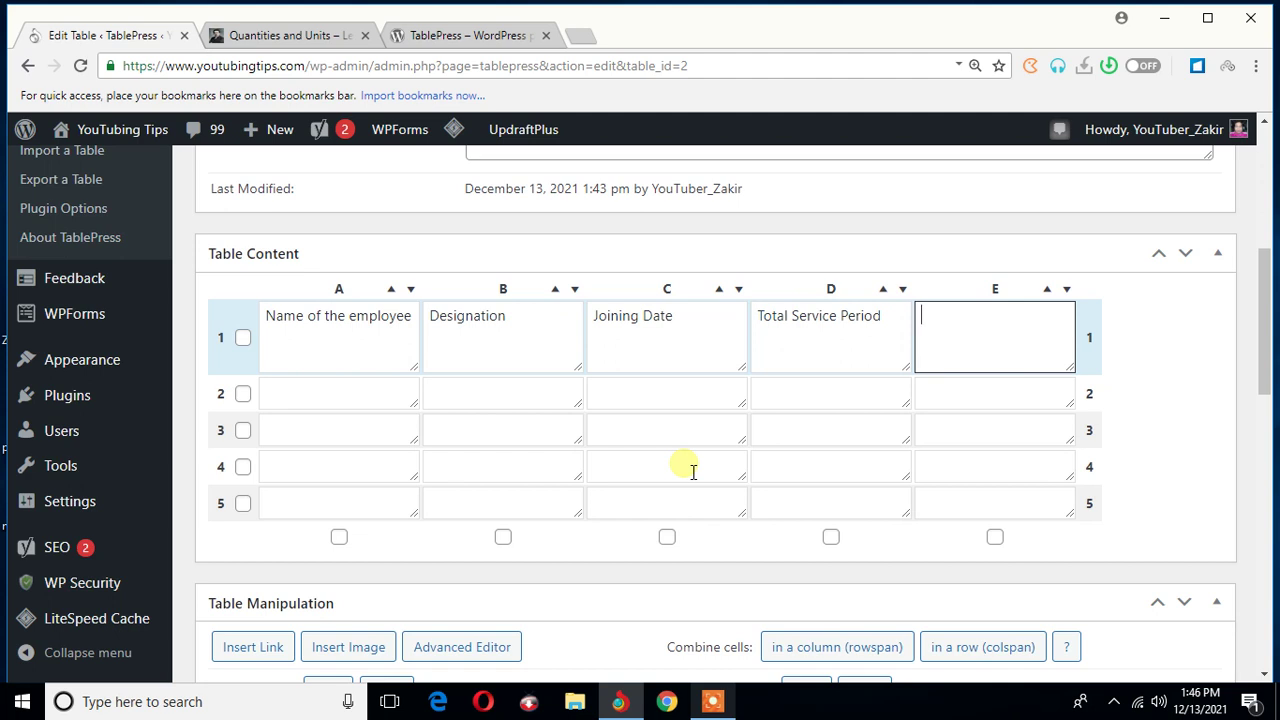
text(Monthly Salary)
key(Tab)
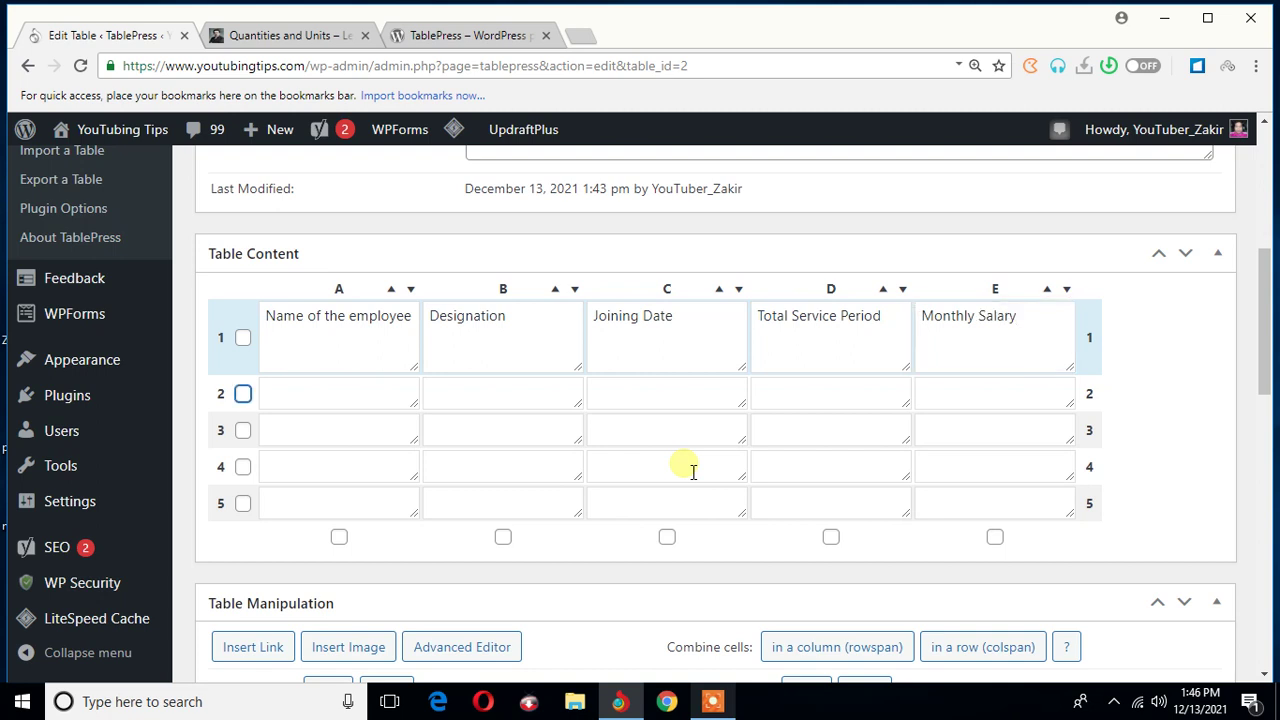
Step: Fill in row 2 with the first employee's full name in column A and the designation Manager in column B
key(Tab)
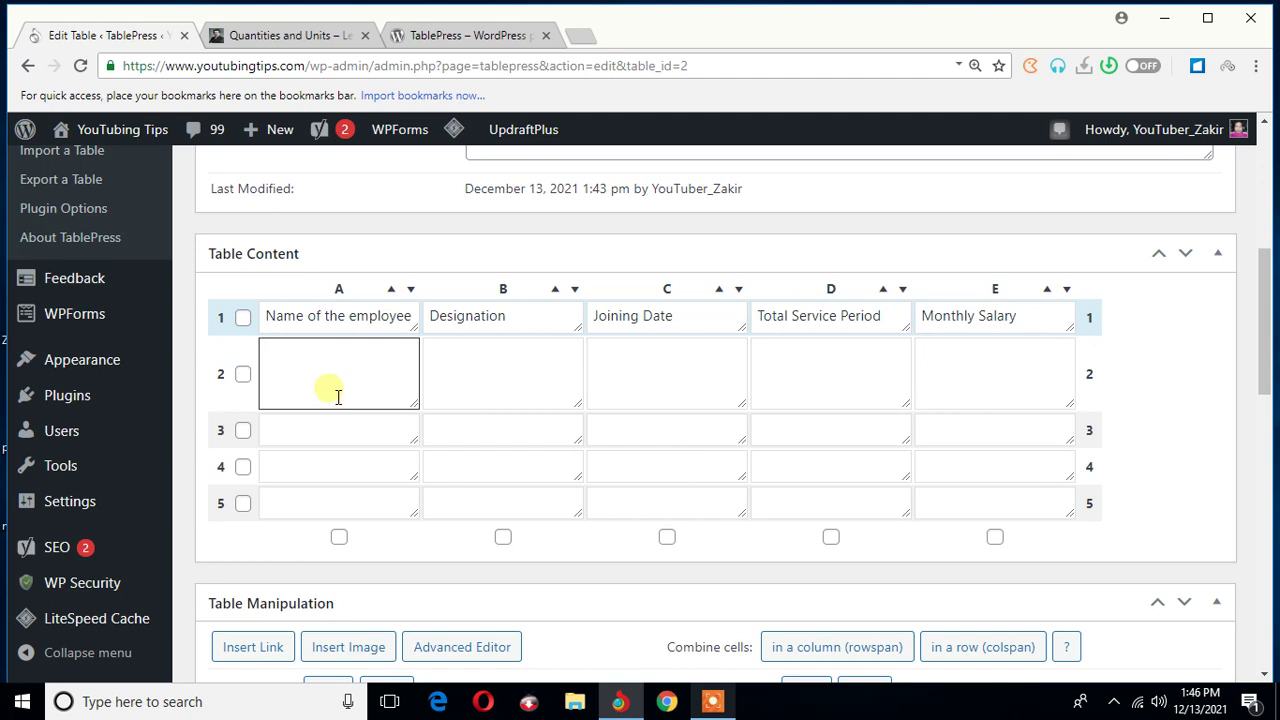
text(John Smith)
key(Tab)
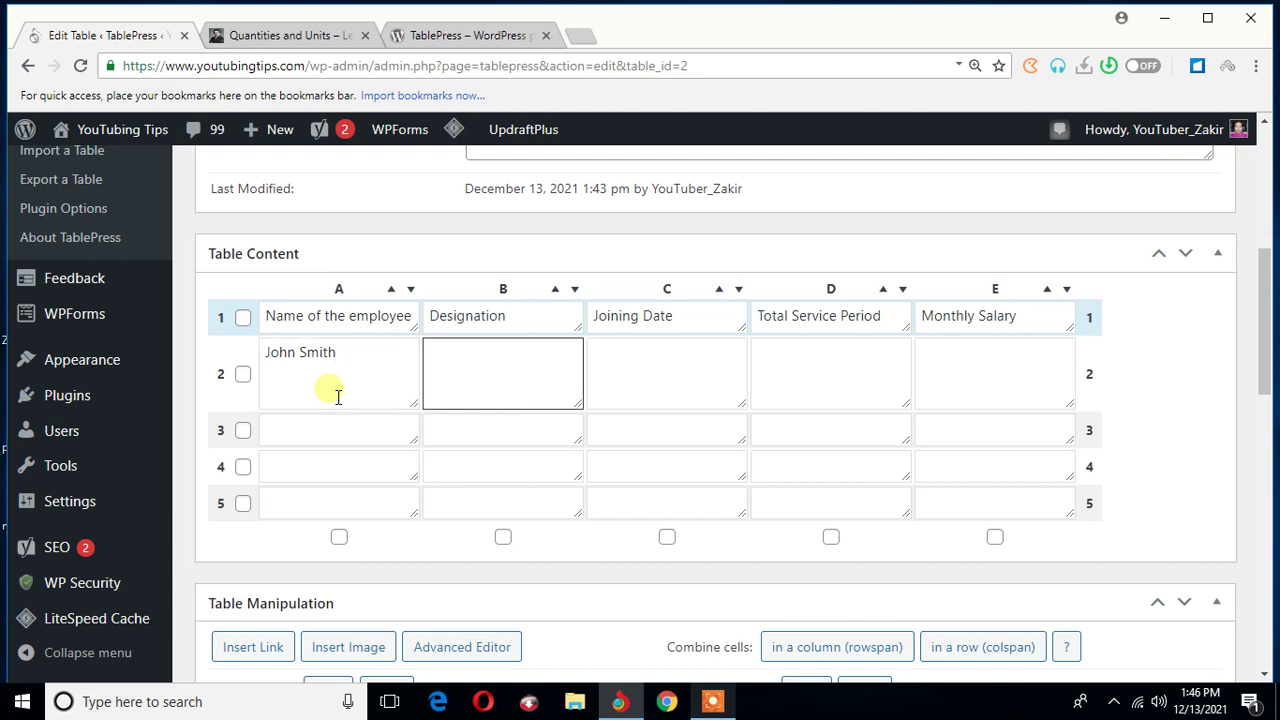
text(Manager)
key(Tab)
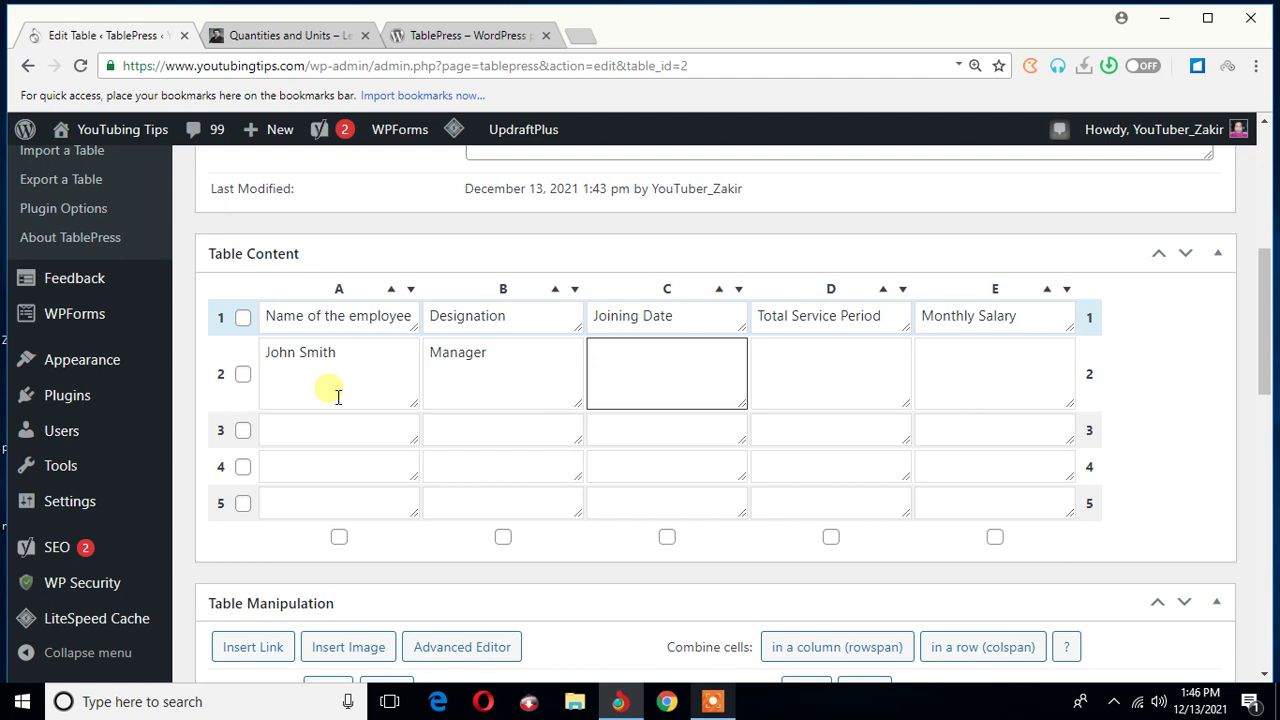
click(730, 704)
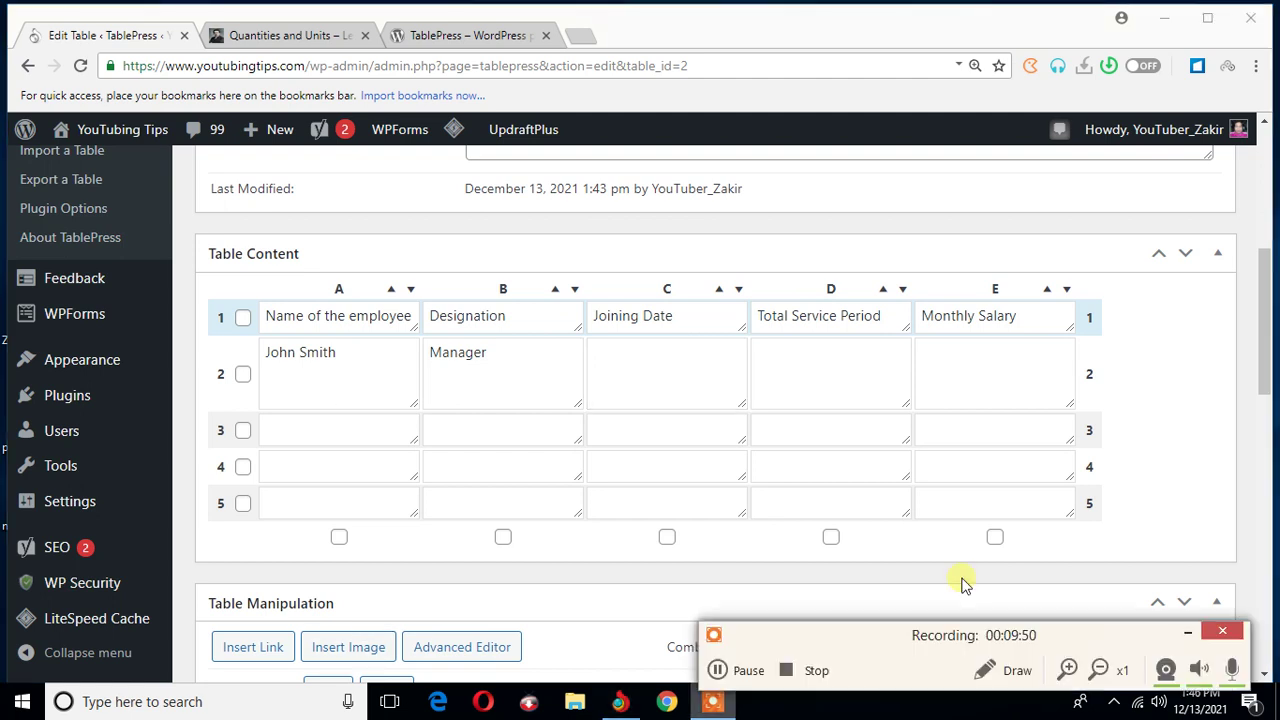